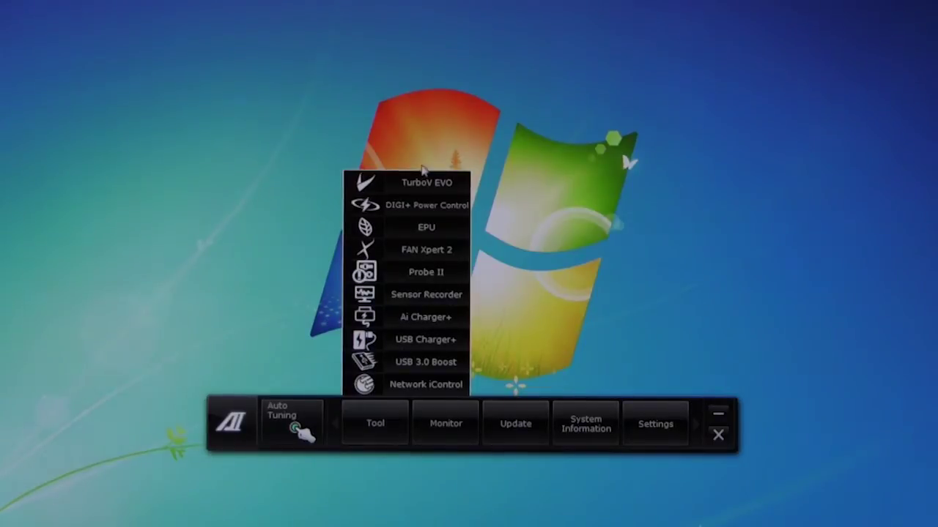
- Open the TurboV EVO tool, lower the CPU Voltage to 1.380 V and apply the change
left_click(422, 183)
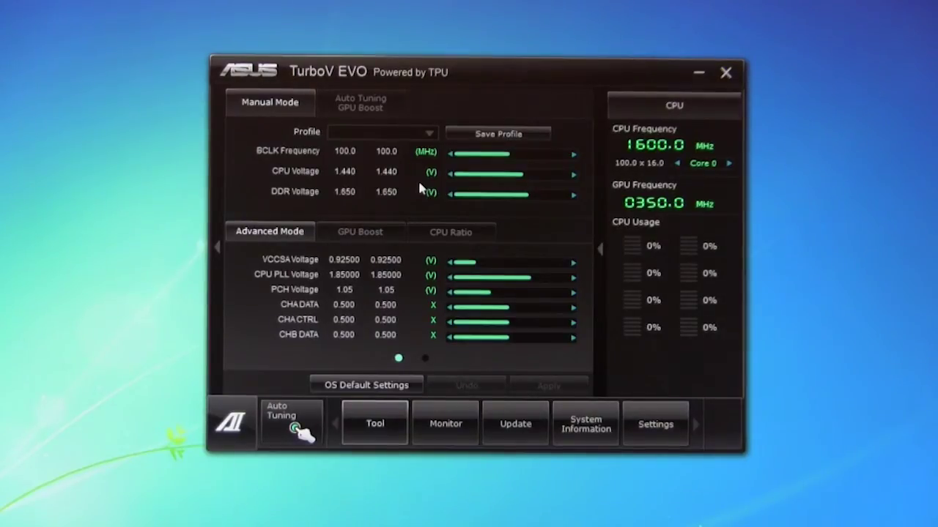
left_click(449, 175)
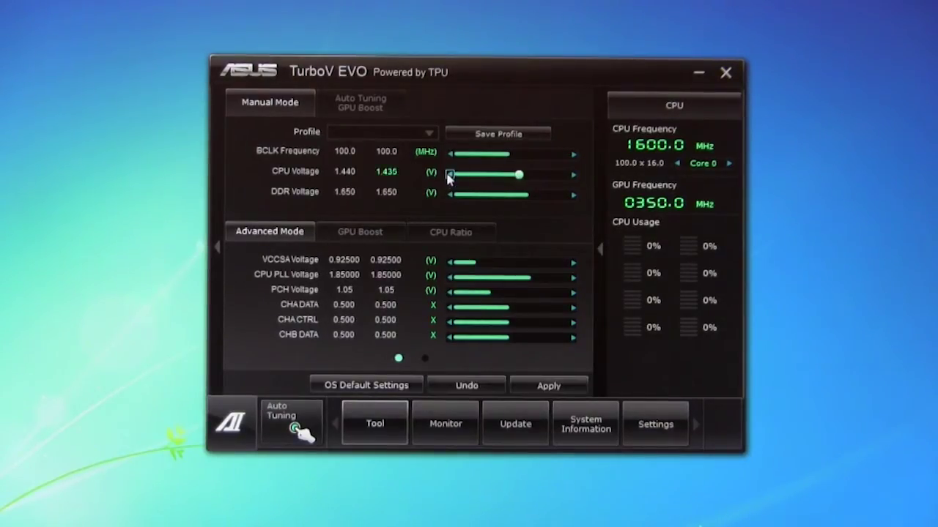
left_click(449, 176)
left_click(449, 175)
left_click(449, 175)
left_click(449, 175)
left_click(449, 175)
left_click(449, 175)
left_click(449, 175)
left_click(450, 175)
left_click(449, 175)
left_click(449, 175)
left_click(449, 175)
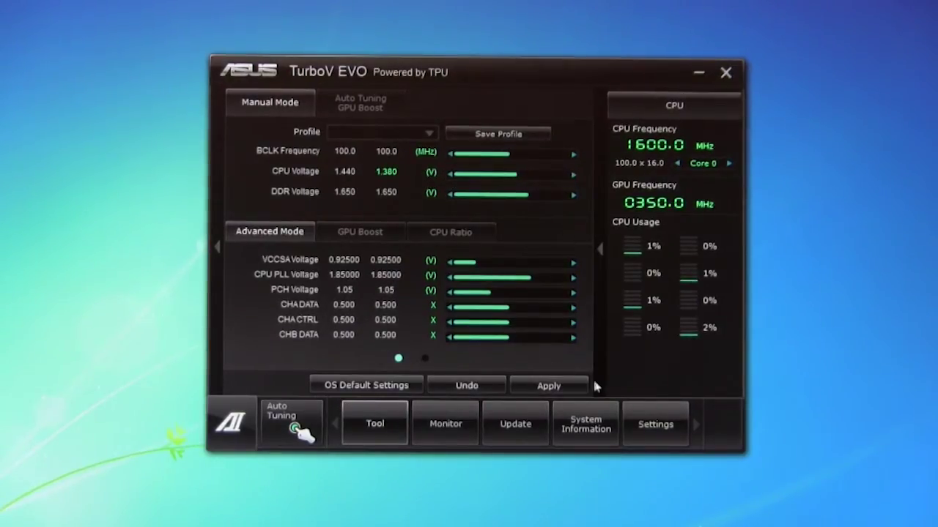
left_click(571, 384)
left_click(487, 311)
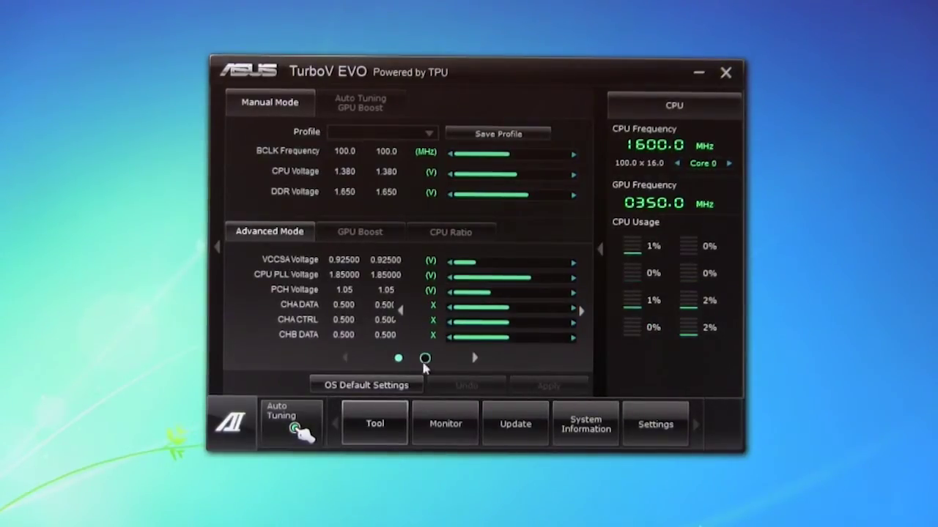
- Examine the second page of Advanced Mode settings and the GPU Boost settings for the integrated graphics
left_click(425, 358)
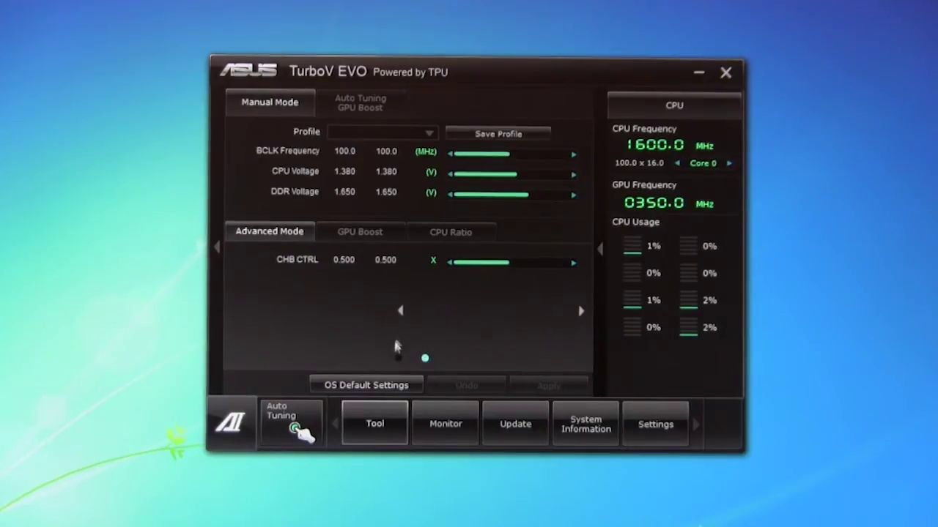
left_click(398, 358)
left_click(366, 236)
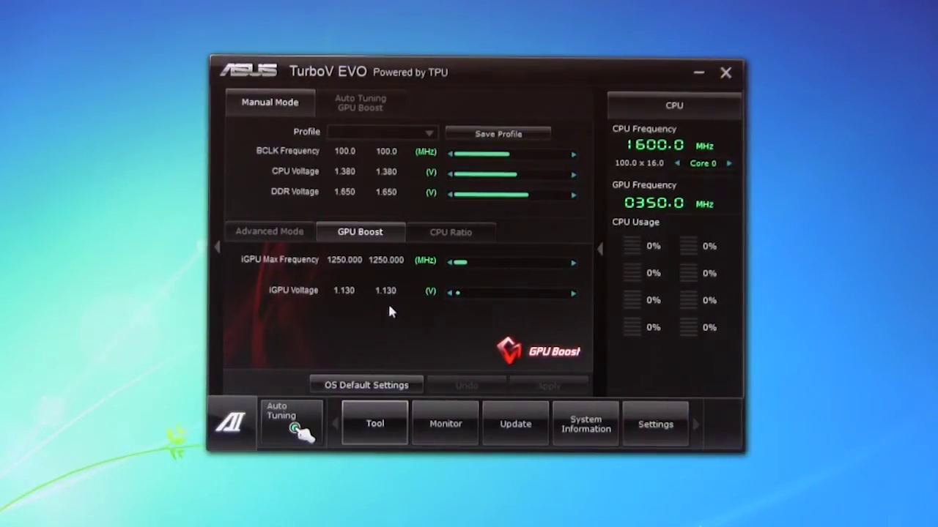
- Examine the CPU Ratio settings for each active-core count and the automatic overclocking options in TurboV EVO
left_click(439, 235)
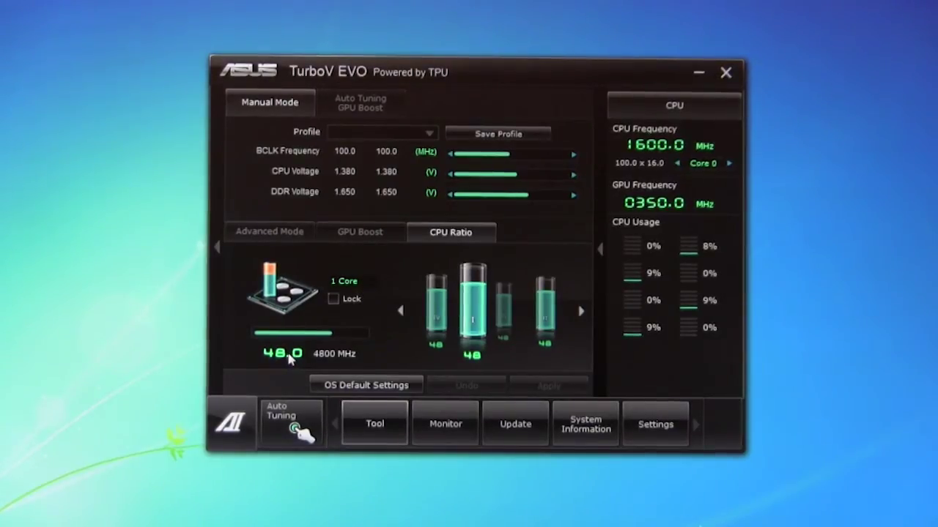
left_click(403, 310)
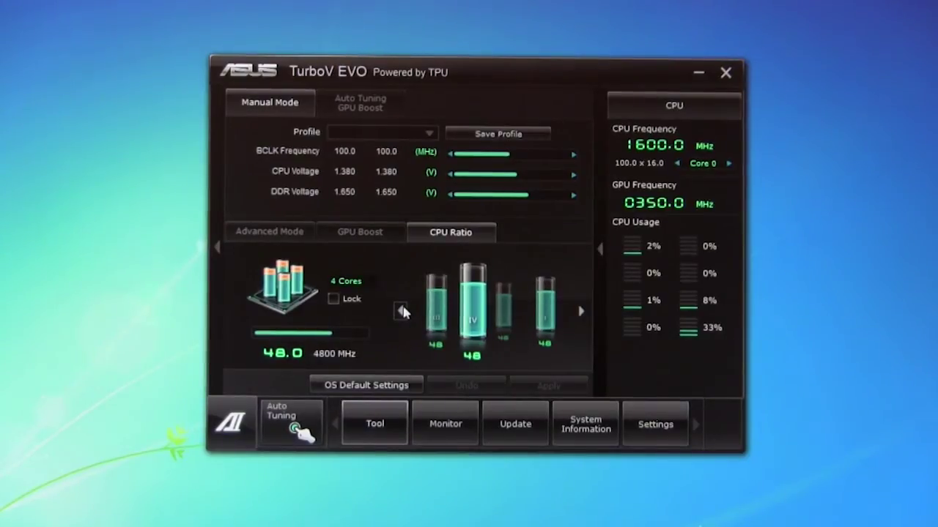
left_click(402, 310)
left_click(402, 310)
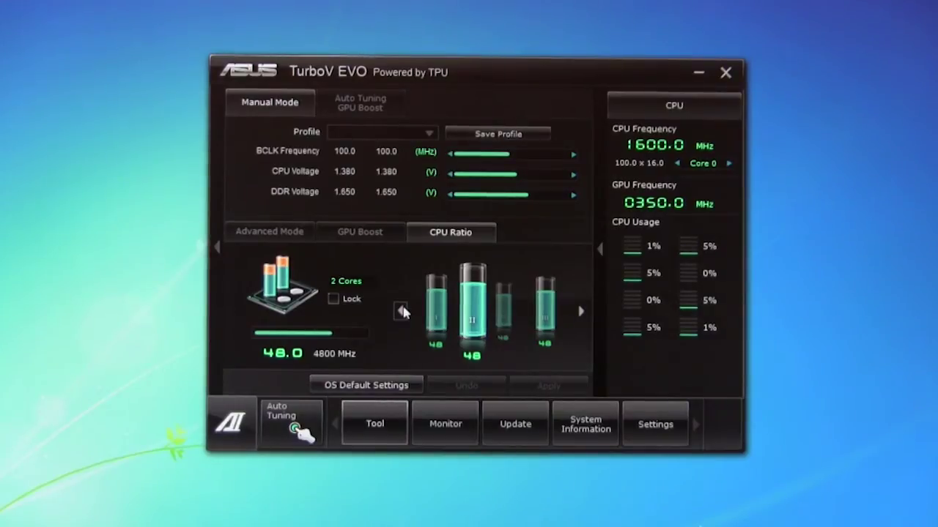
left_click(402, 310)
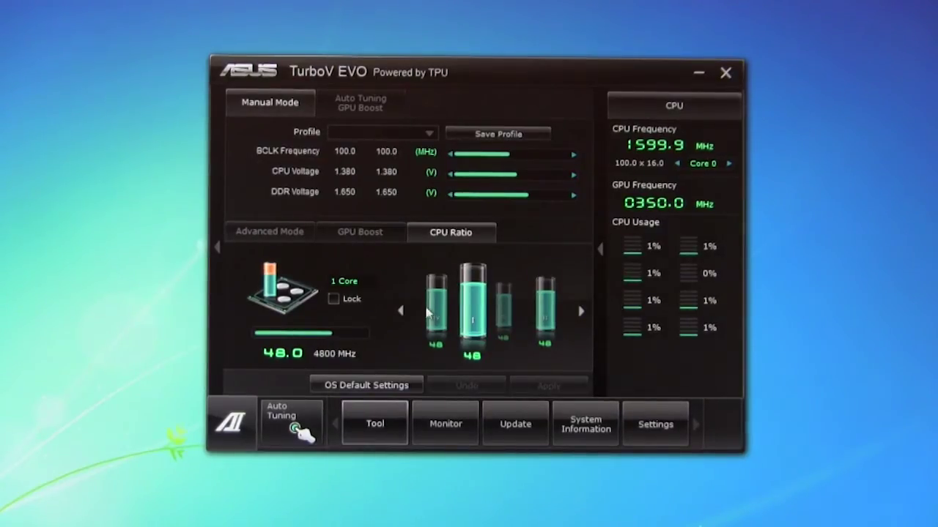
left_click(372, 107)
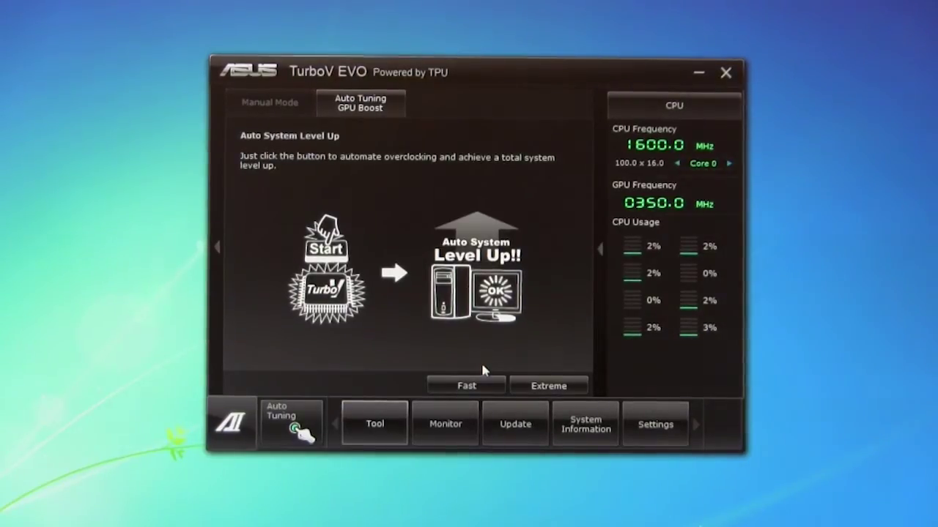
- Open the DIGI+ Power Control tool, examine the Smart DIGI+ settings and return to its overview
left_click(367, 425)
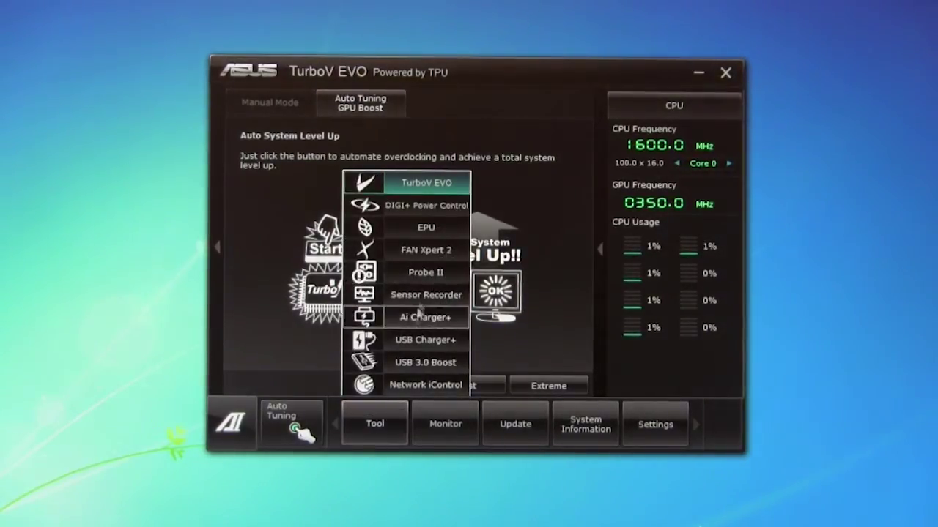
left_click(438, 210)
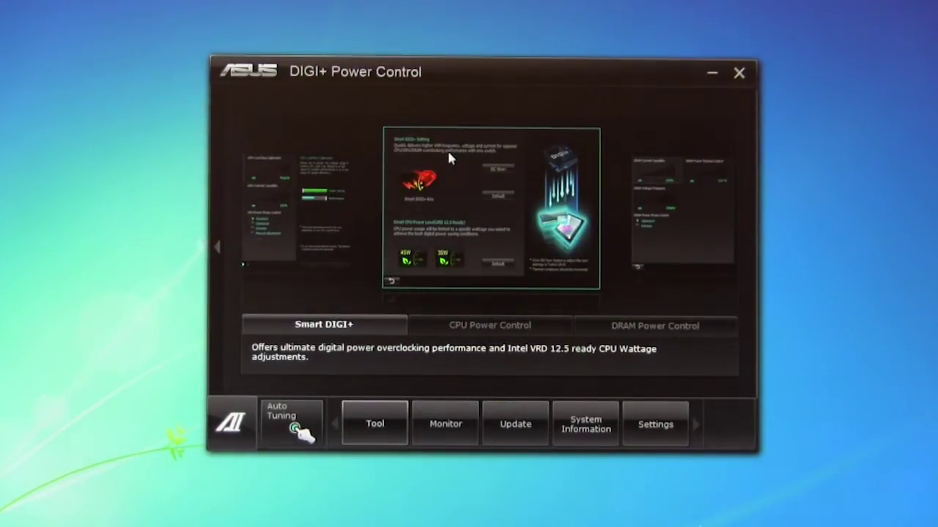
left_click(469, 194)
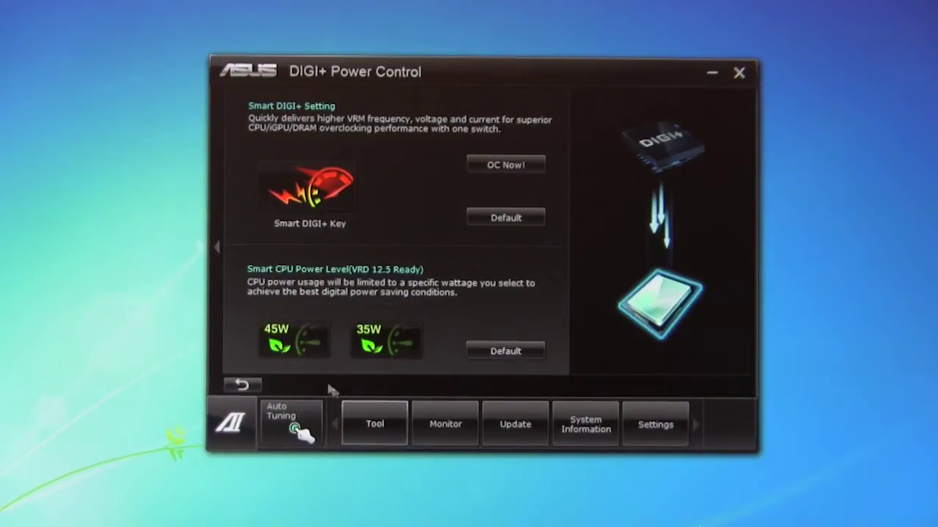
left_click(242, 385)
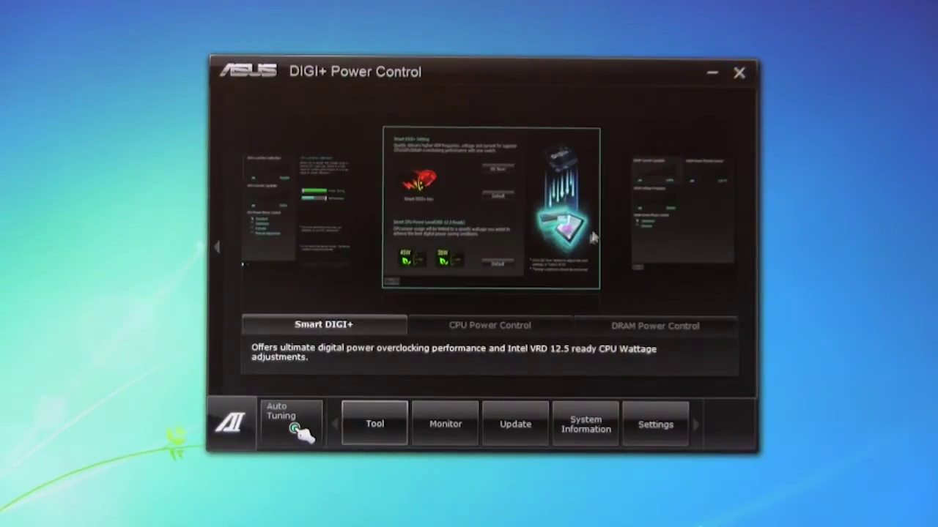
- In DRAM Power Control, try the Extreme power phase mode, restore Optimized without applying, and return to the overview
left_click(664, 207)
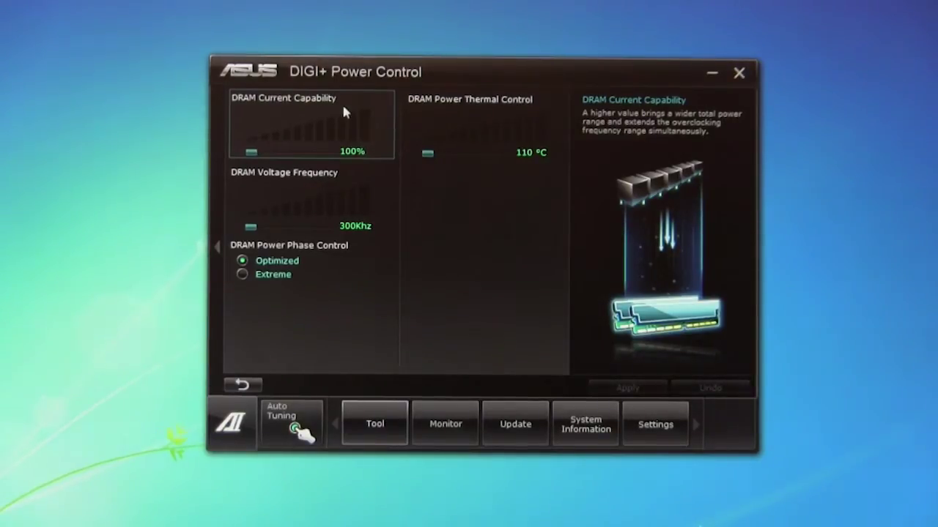
left_click(242, 275)
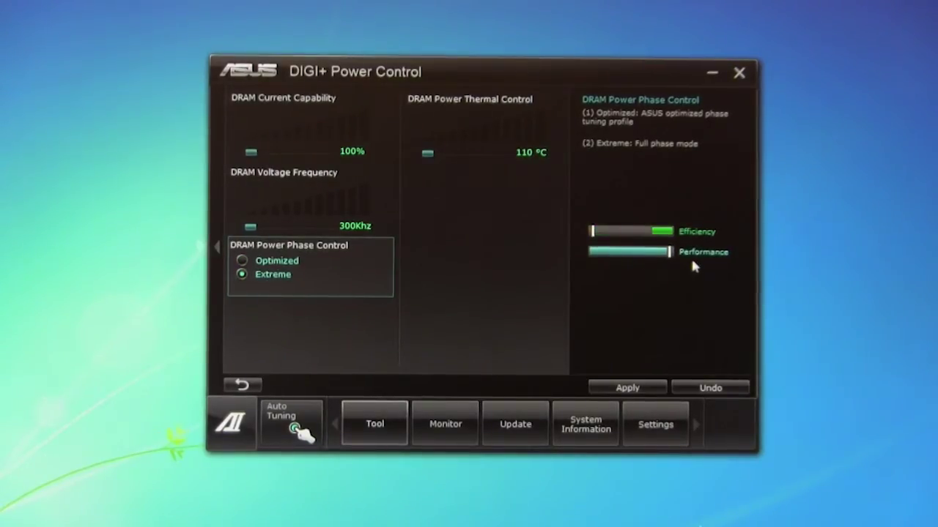
left_click(243, 261)
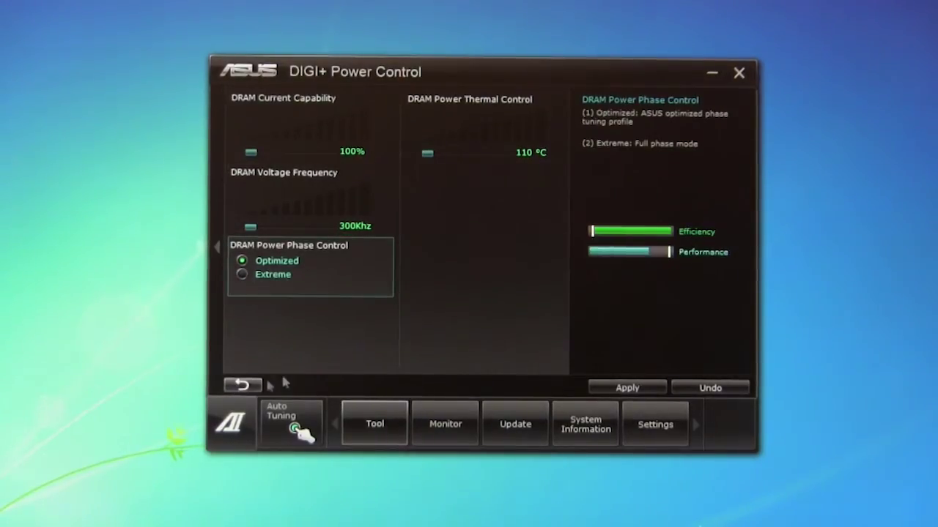
mouse_move(327, 125)
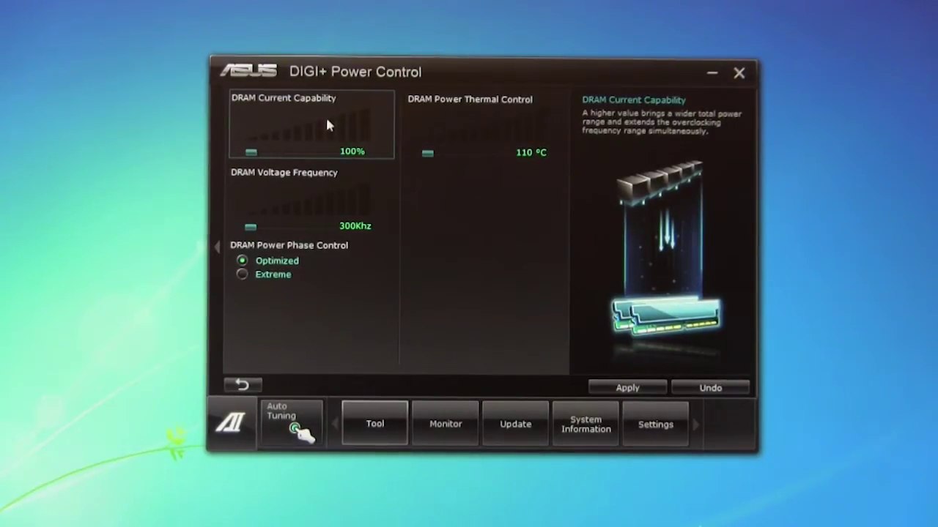
left_click(246, 386)
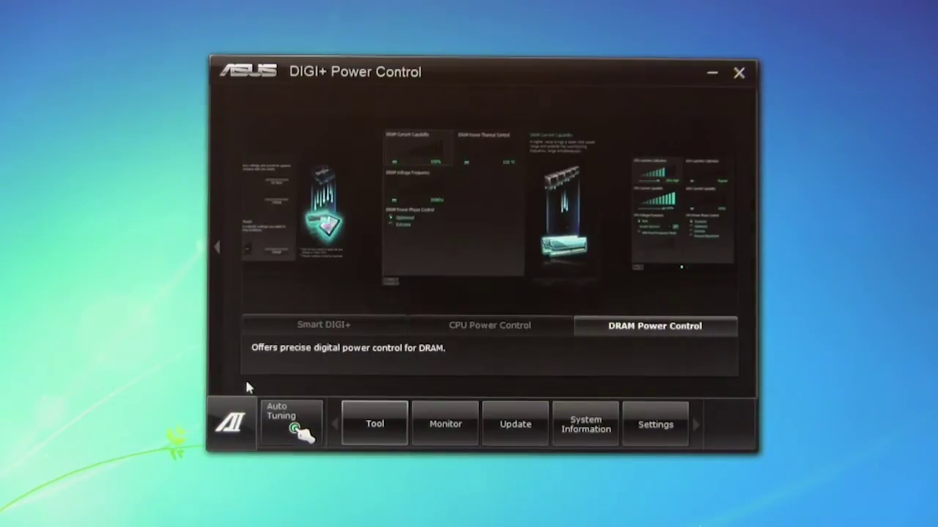
- Open CPU Power Control and examine the load-line calibration, current capability, voltage frequency and power phase descriptions
left_click(688, 209)
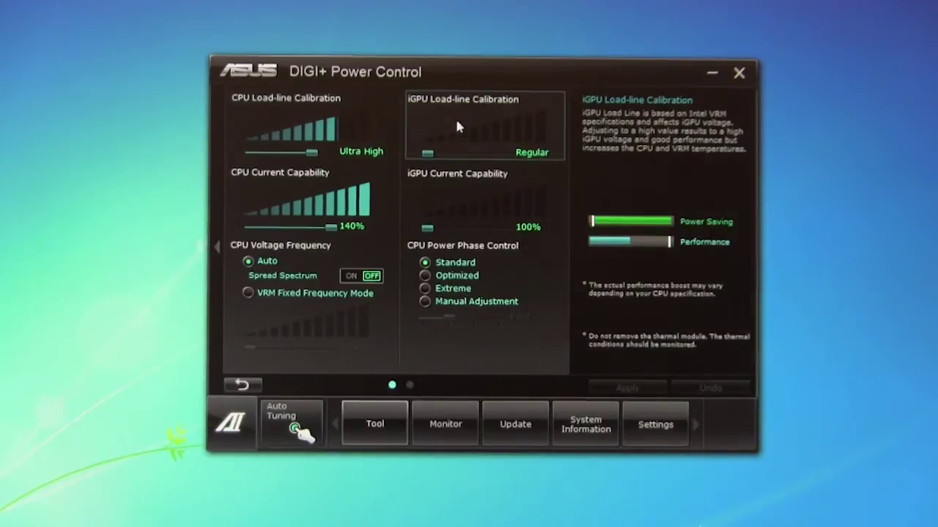
mouse_move(477, 180)
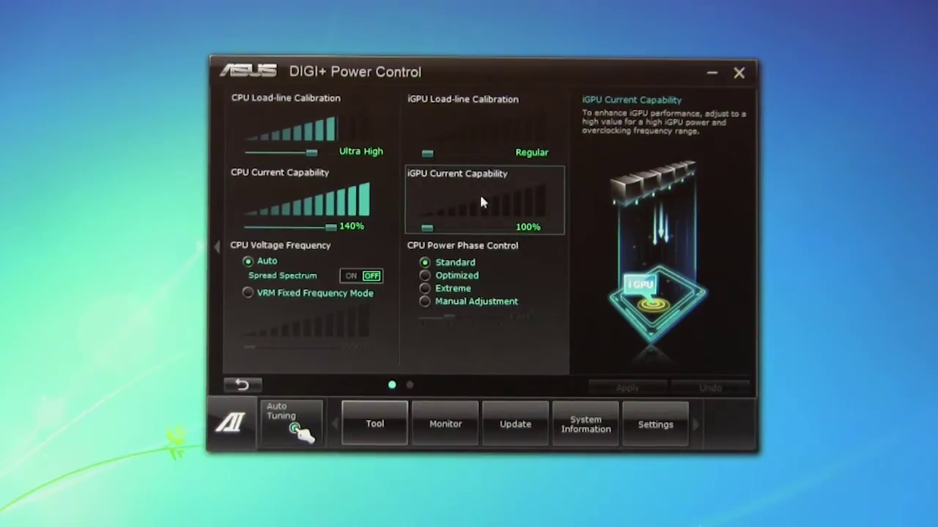
mouse_move(322, 202)
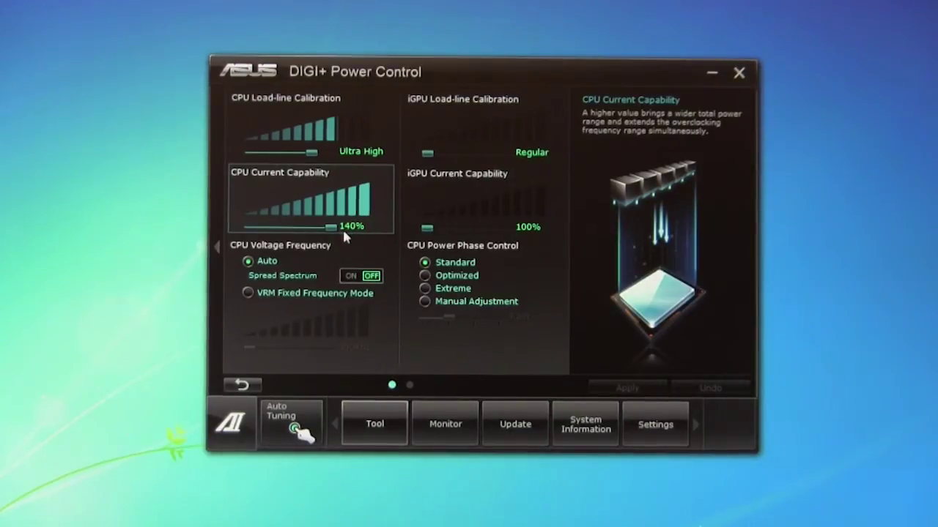
mouse_move(304, 273)
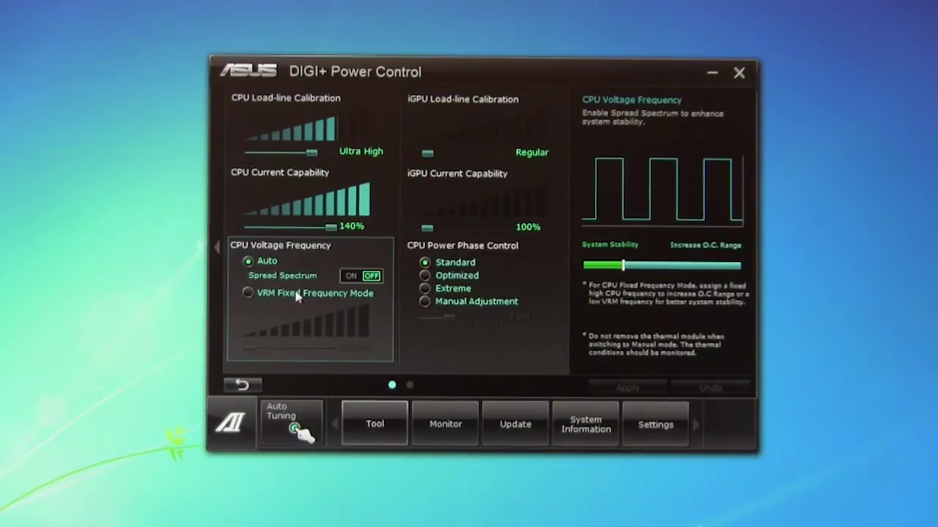
mouse_move(410, 271)
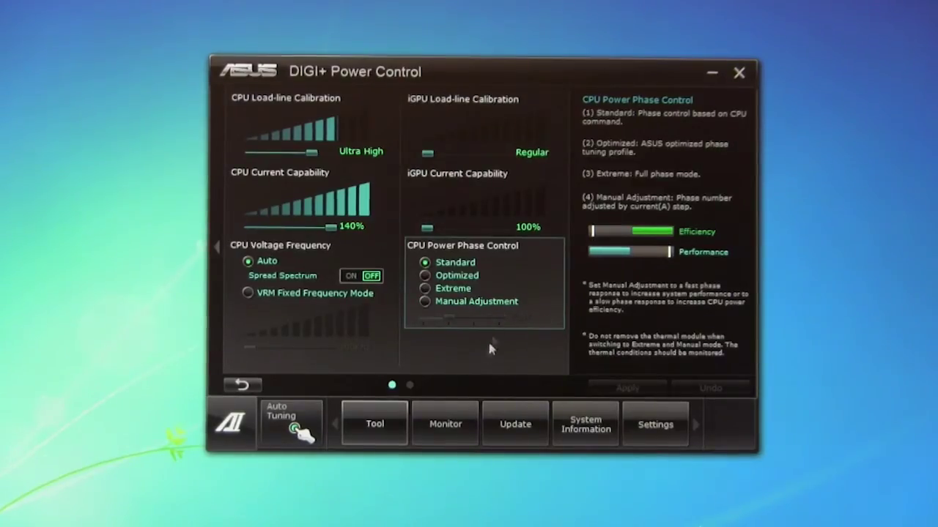
- Try the Extreme, Optimized and Manual Adjustment (Fast) modes of CPU Power Phase Control, and restore Standard
left_click(449, 291)
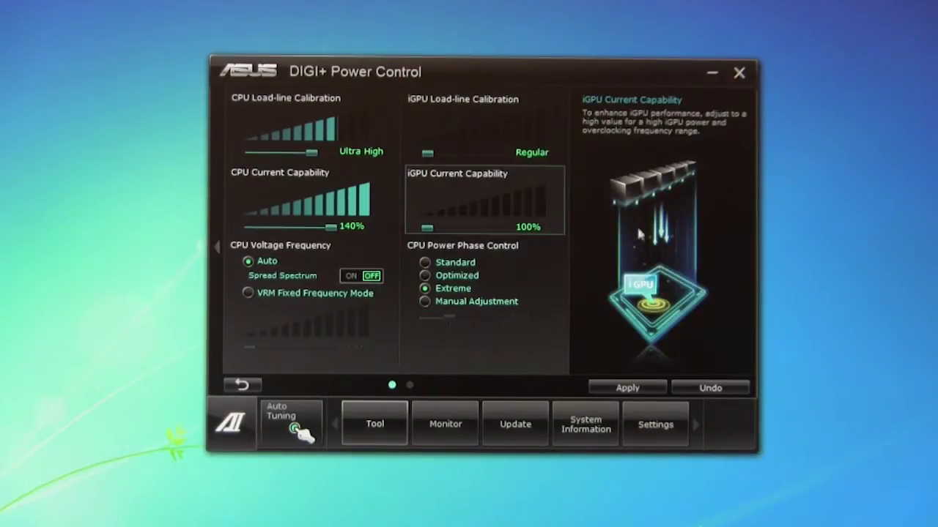
left_click(457, 279)
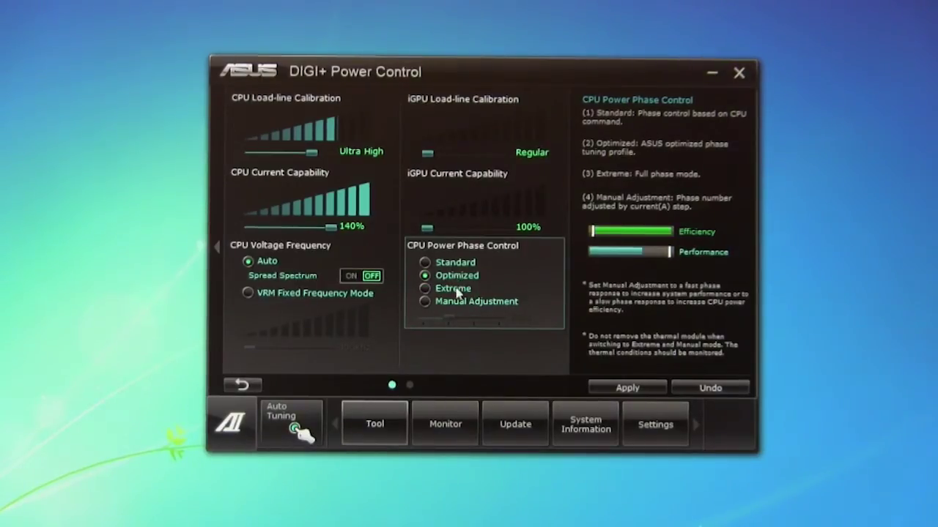
left_click(456, 290)
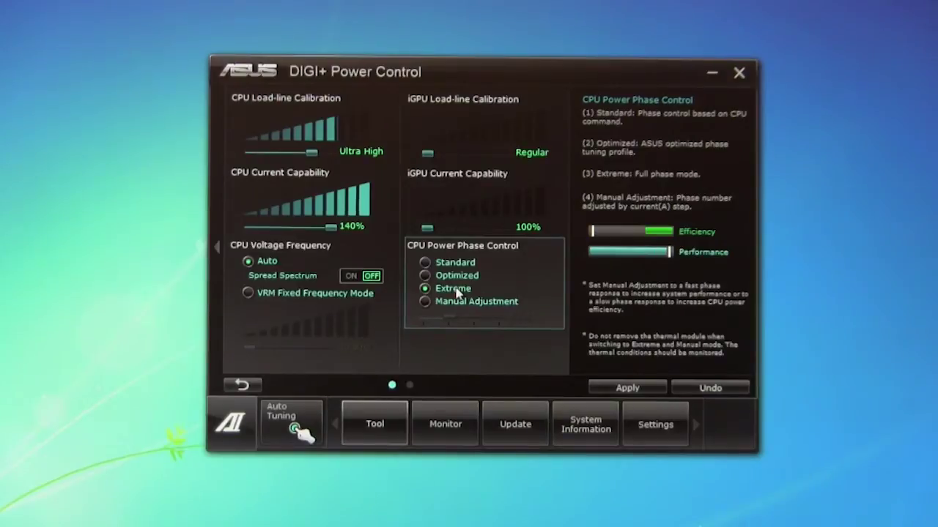
left_click(457, 303)
mouse_move(456, 320)
left_mouse_down()
mouse_move(504, 320)
mouse_move(442, 320)
left_mouse_up()
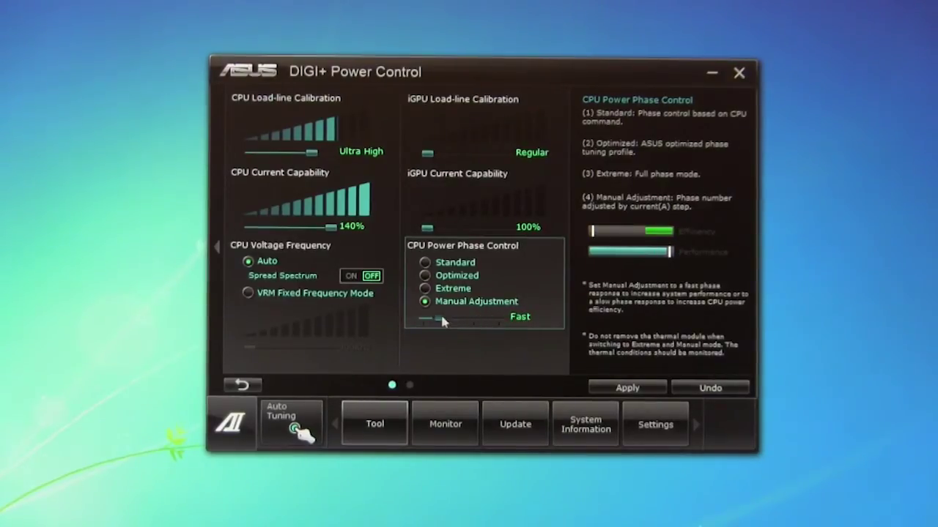
left_click(447, 263)
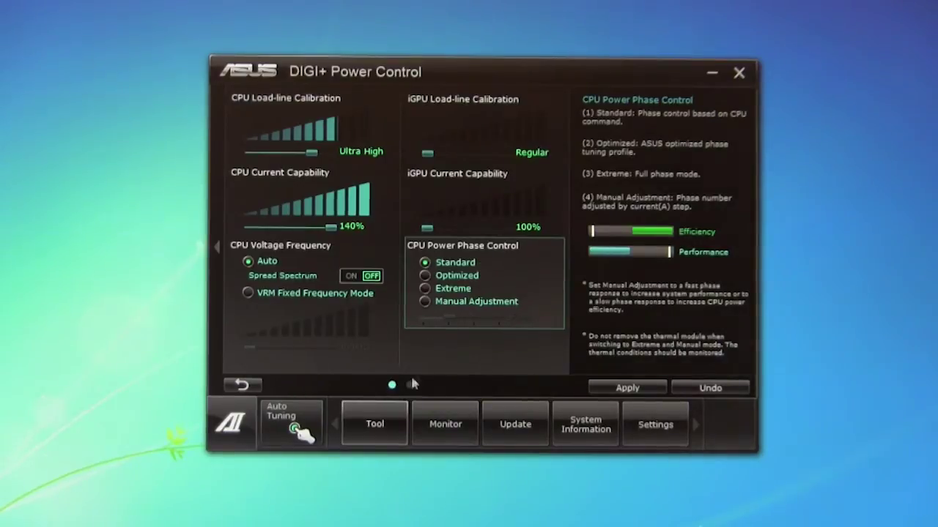
- Examine the CPU power thermal, response and duty controls on the second page and return to the overview
left_click(410, 385)
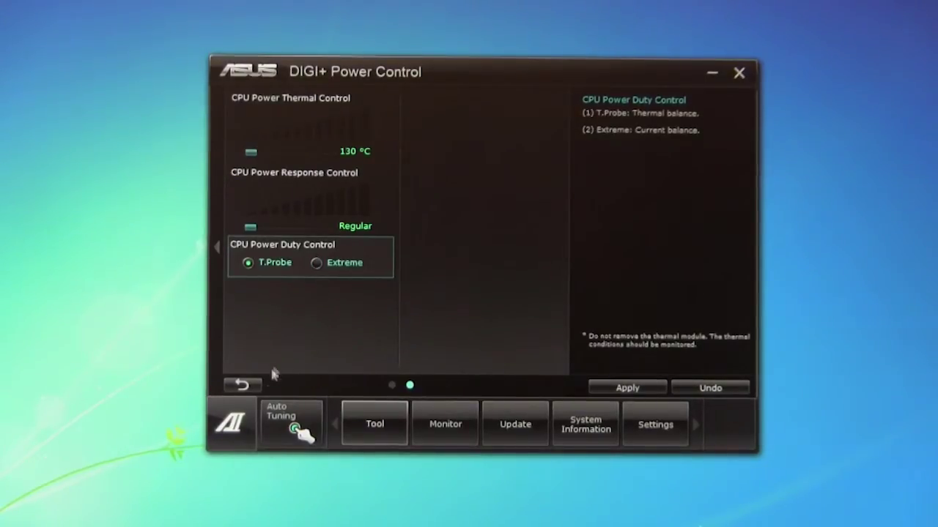
left_click(241, 385)
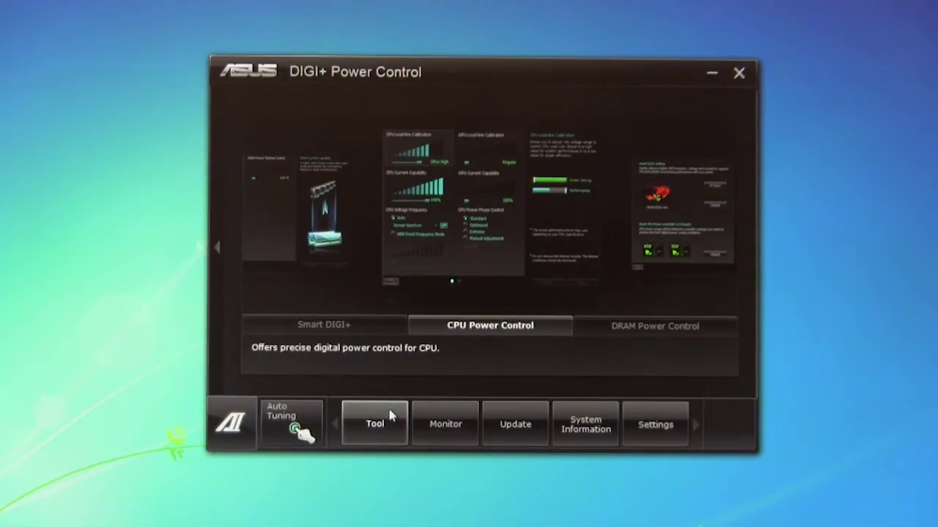
- Open the EPU tool and show the configuration settings of the High performance profile
left_click(398, 418)
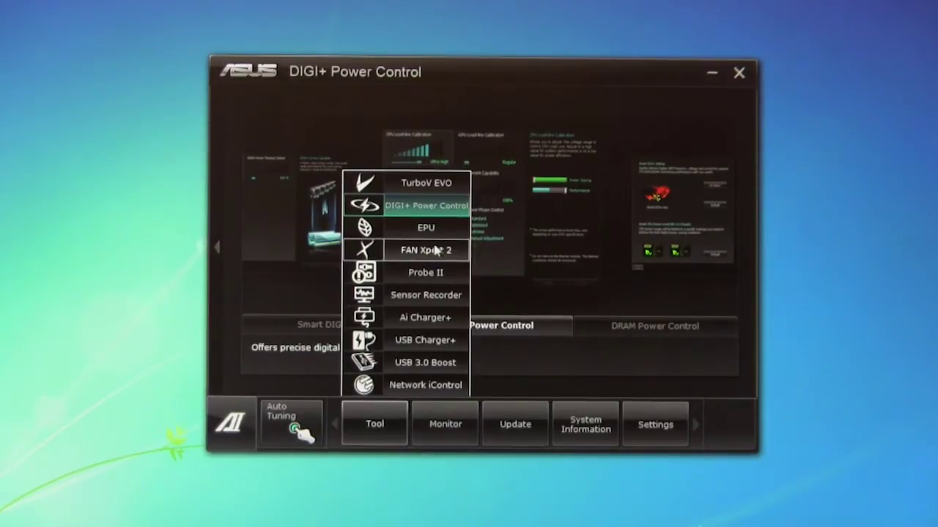
left_click(435, 237)
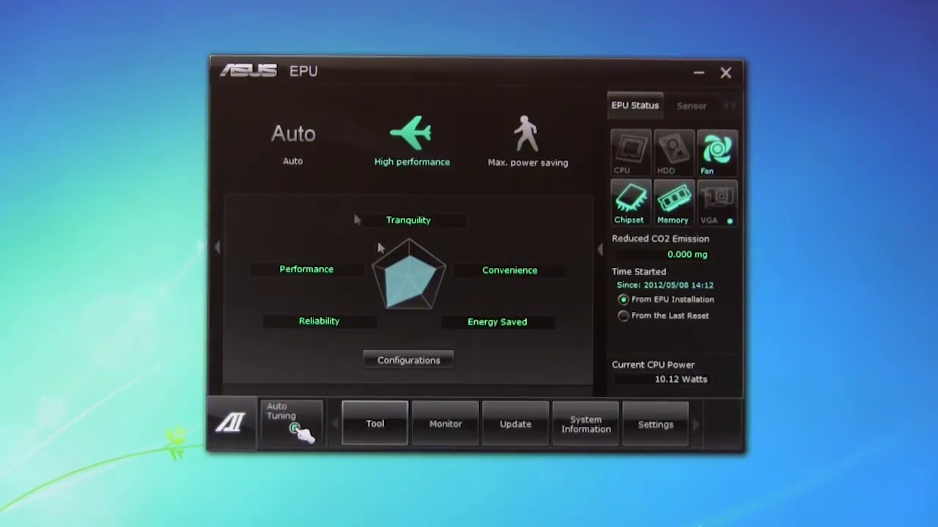
left_click(391, 366)
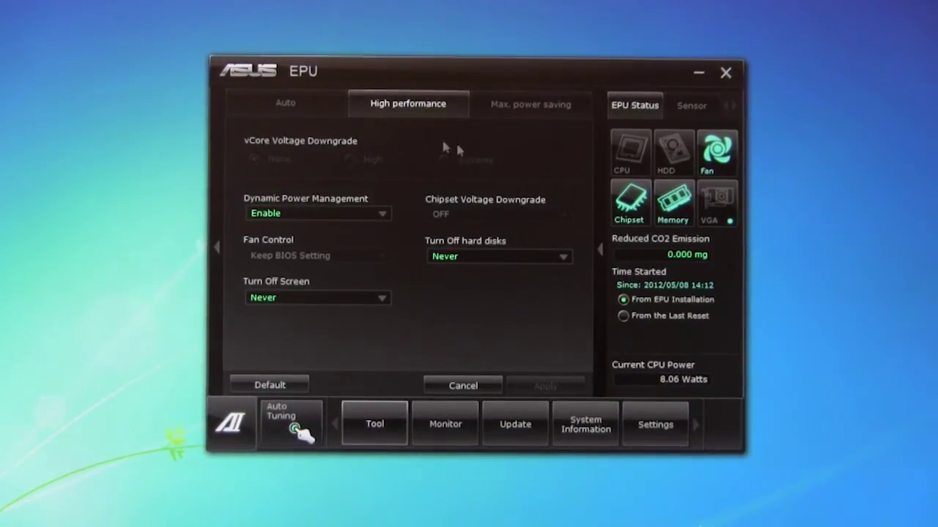
- Compare the EPU configuration settings of the Auto, High performance and Max. power saving profiles
left_click(515, 103)
left_click(309, 107)
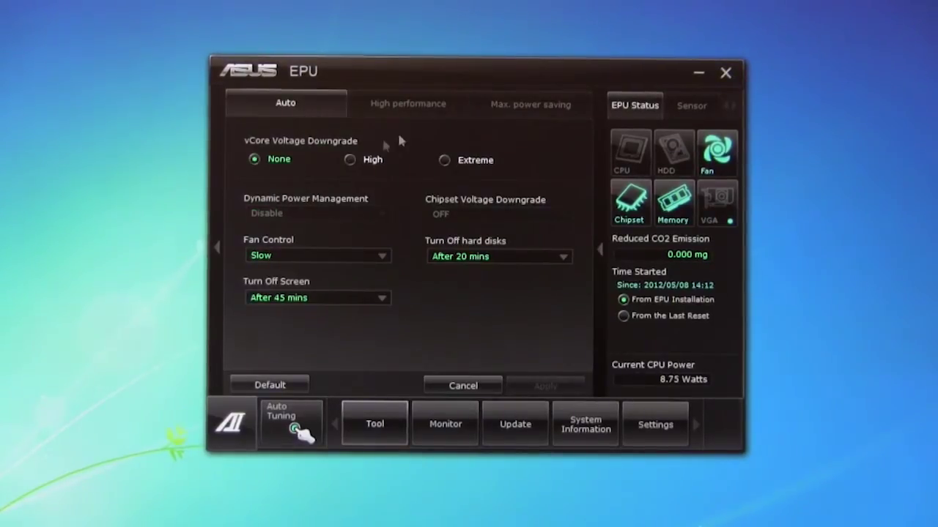
left_click(418, 107)
left_click(498, 104)
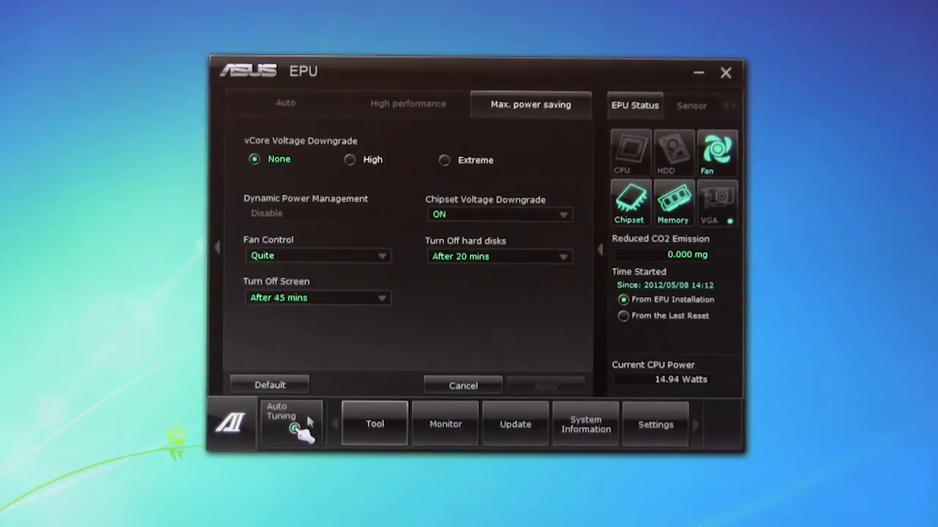
- Open FAN Xpert 2 and inspect the CPU fan's control graph and name editor, leaving the fan name unedited
left_click(374, 421)
left_click(422, 252)
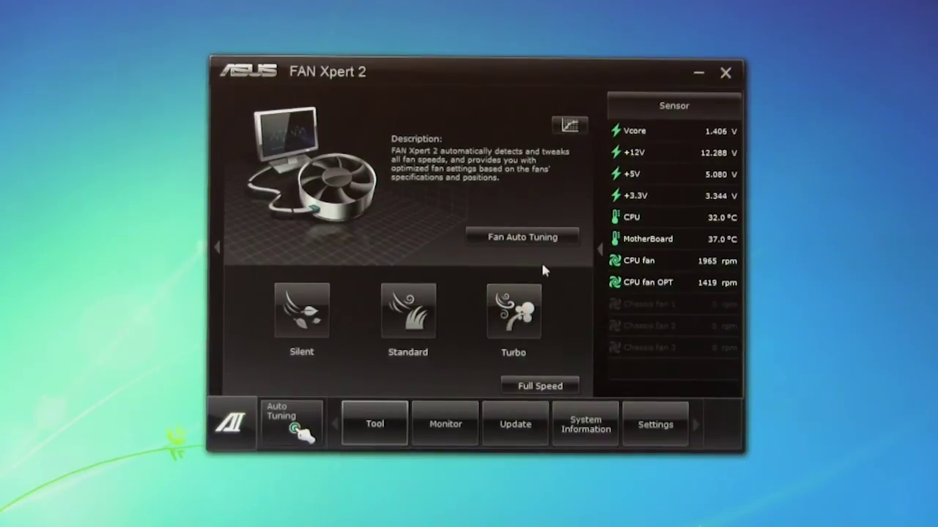
left_click(572, 124)
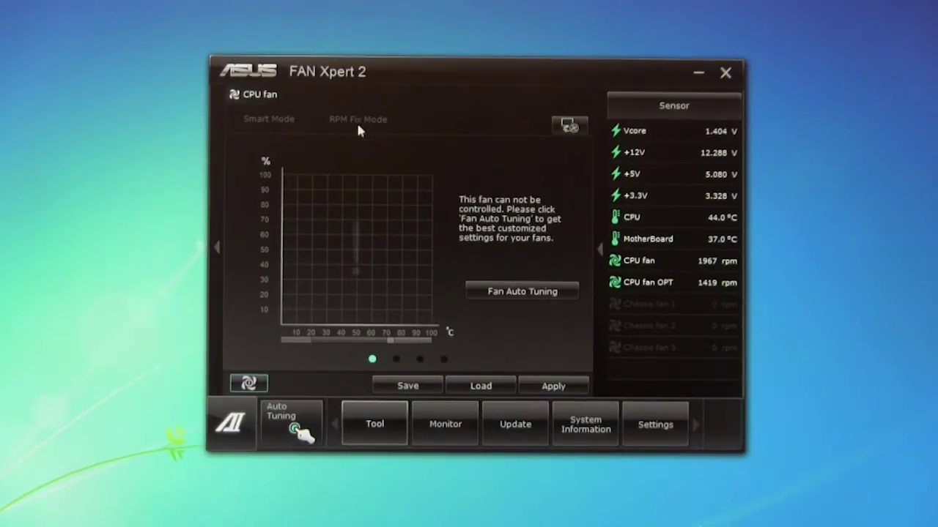
mouse_move(380, 94)
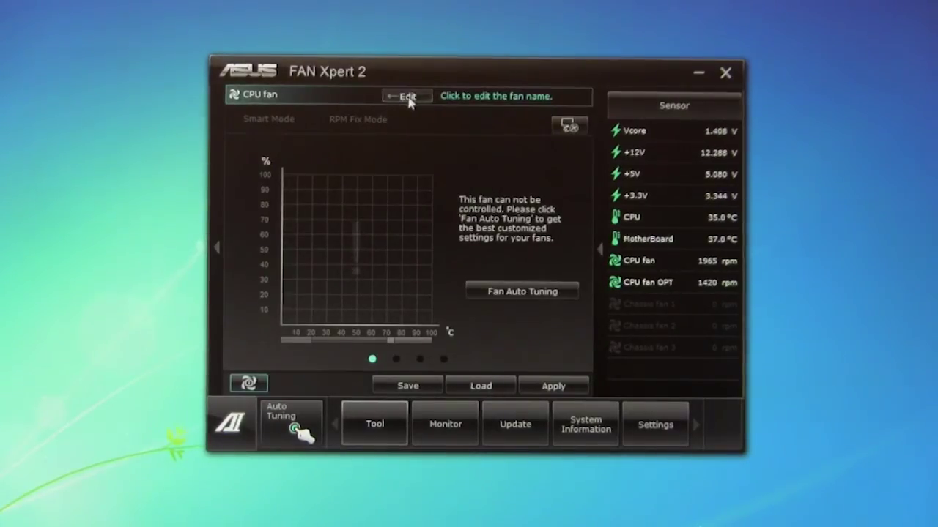
left_click(406, 99)
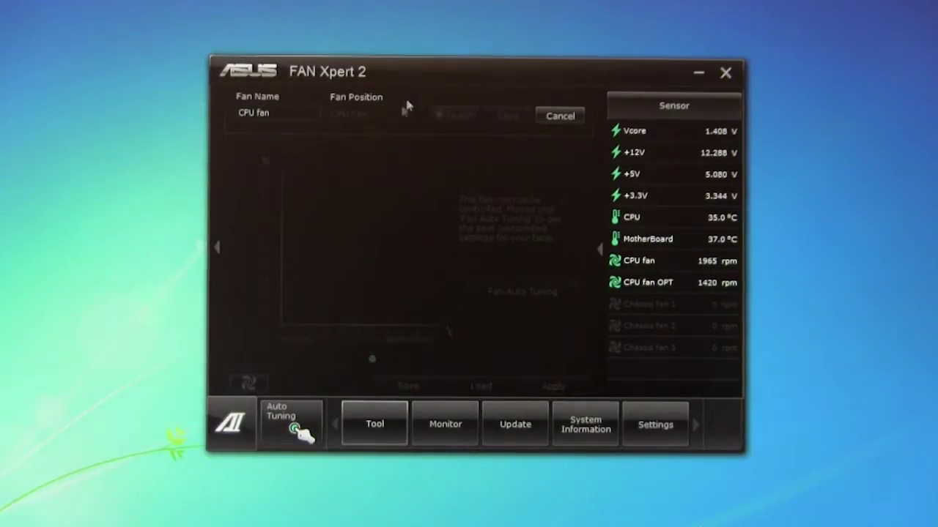
left_click(558, 116)
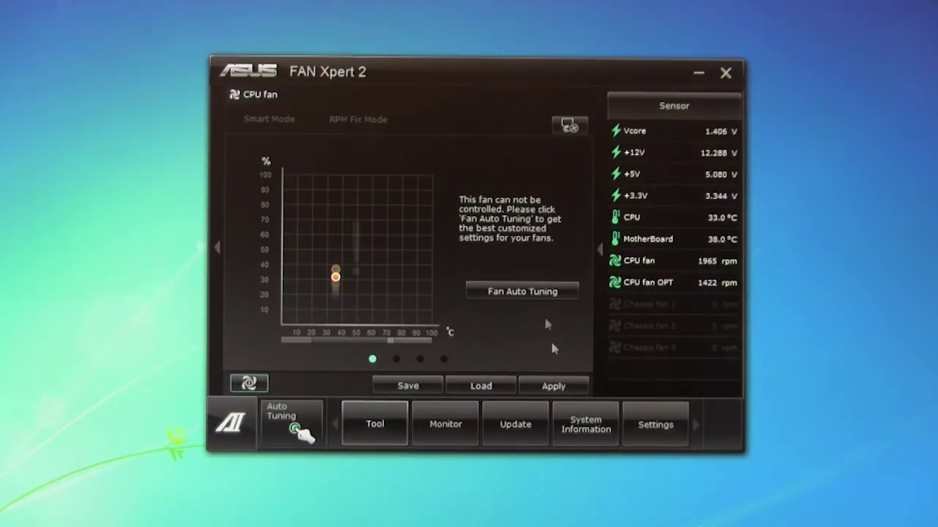
- Open Probe II and examine its voltage, temperature and fan speed thresholds, preferences and alert log
left_click(378, 424)
left_click(401, 274)
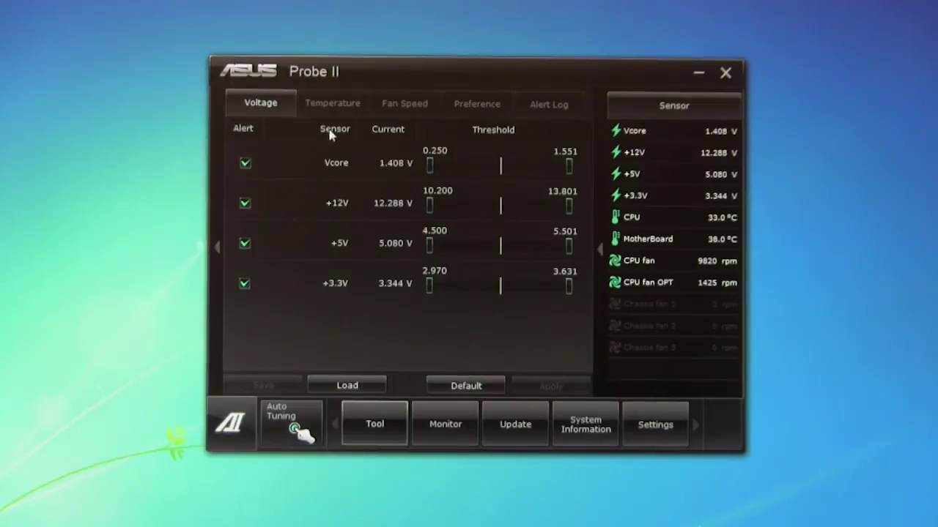
left_click(337, 102)
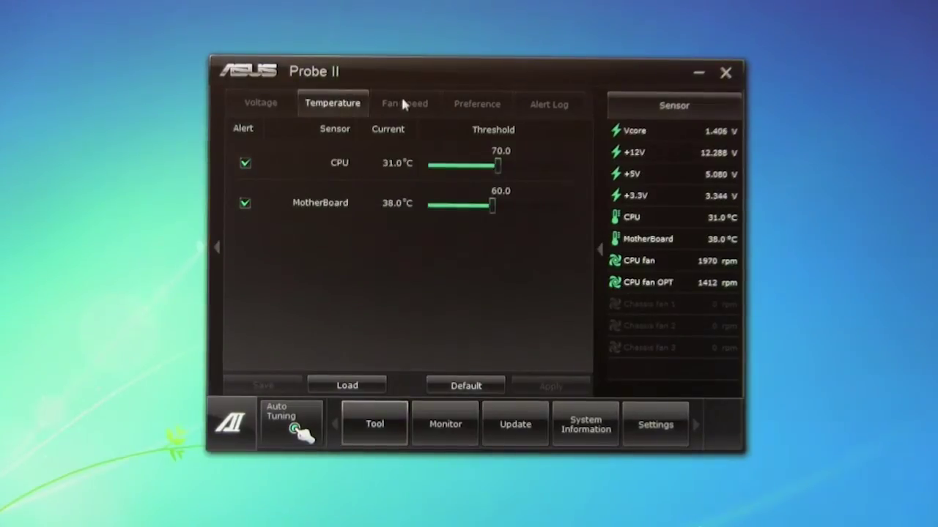
left_click(413, 101)
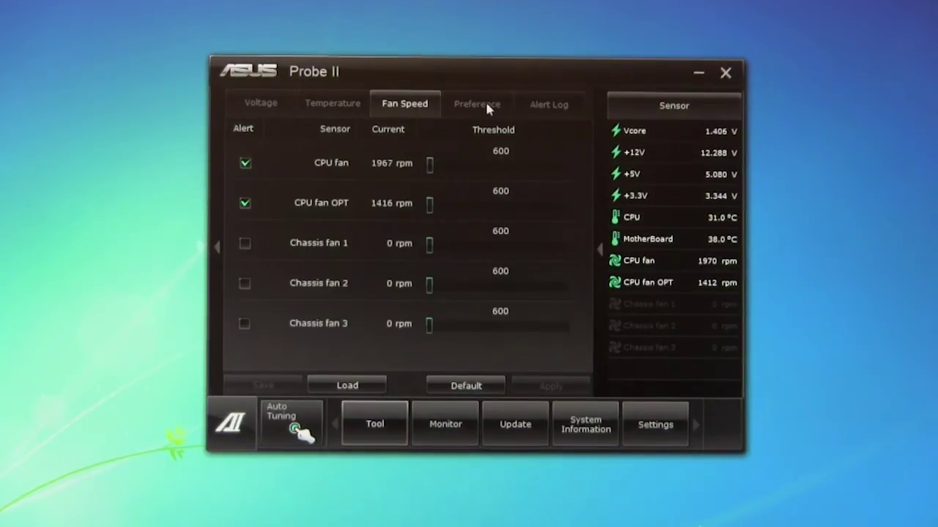
left_click(485, 102)
left_click(542, 101)
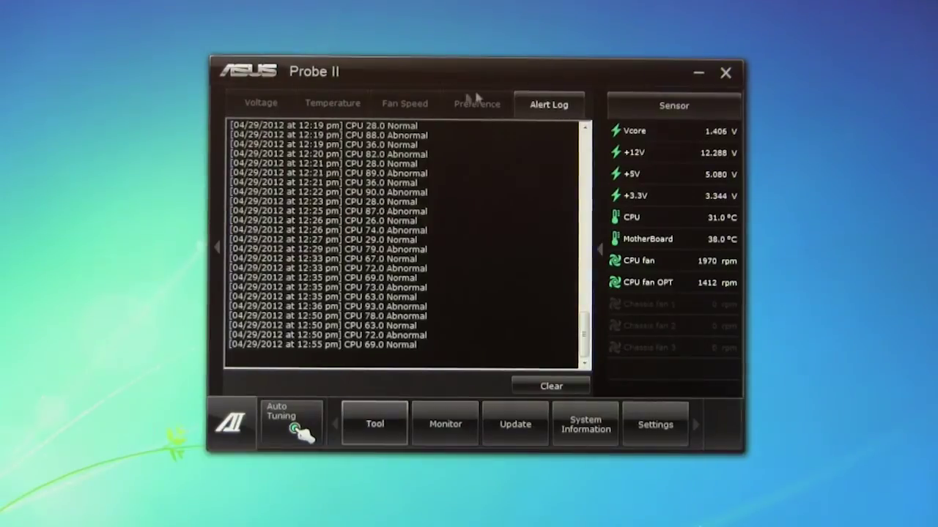
- Go through the Probe II pages again from the voltage alerts to the alert log
left_click(265, 105)
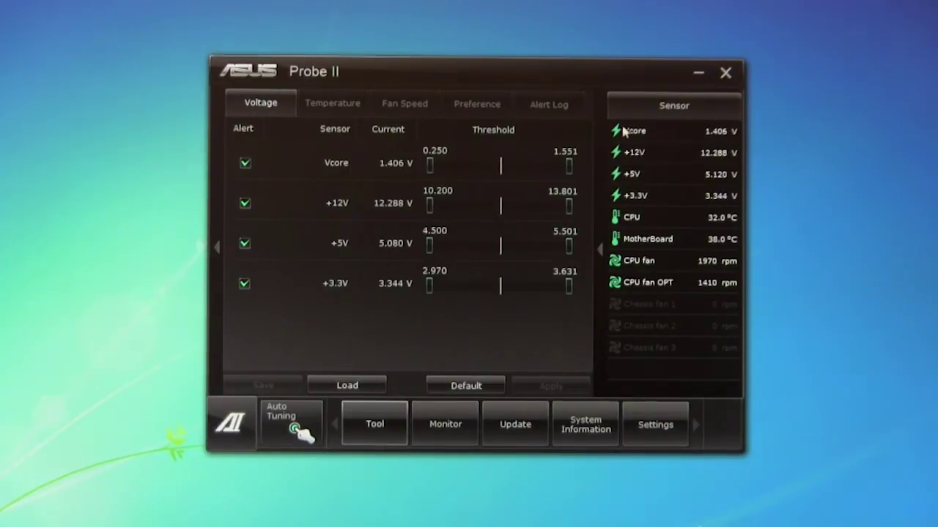
left_click(334, 103)
left_click(405, 104)
left_click(476, 104)
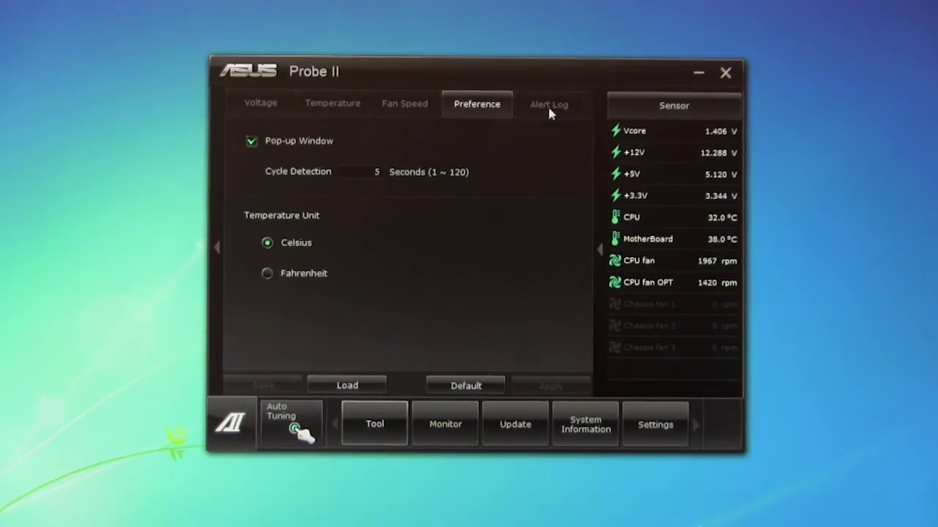
left_click(548, 109)
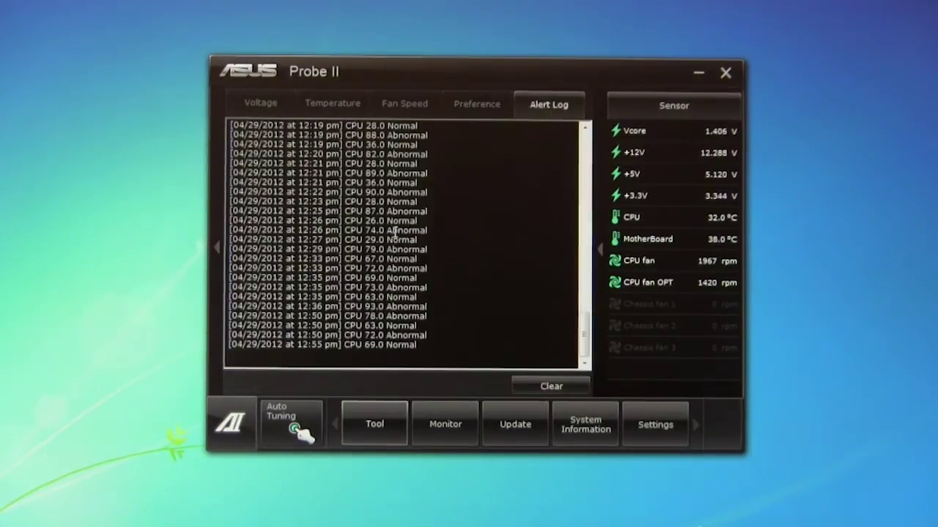
- Show the temperature graph in Sensor Recorder and move its window higher on the desktop
left_click(388, 427)
left_click(429, 303)
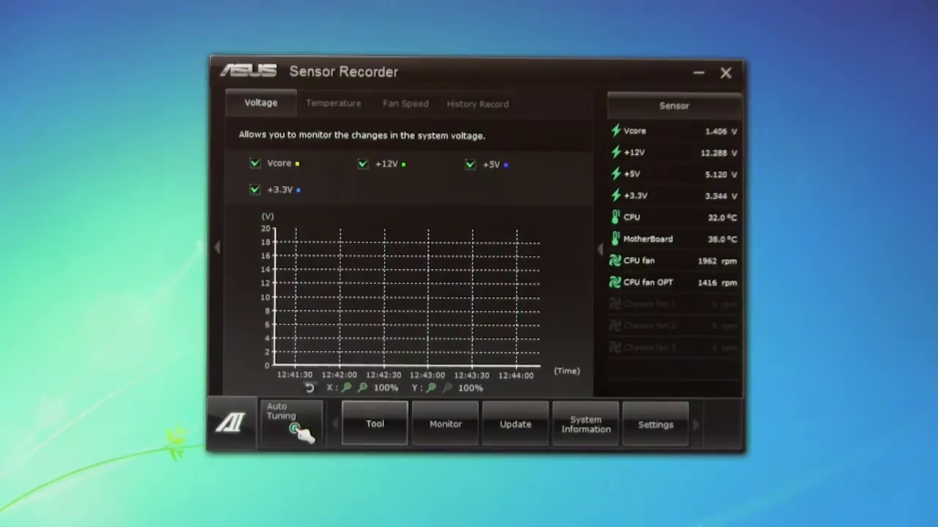
left_click(316, 102)
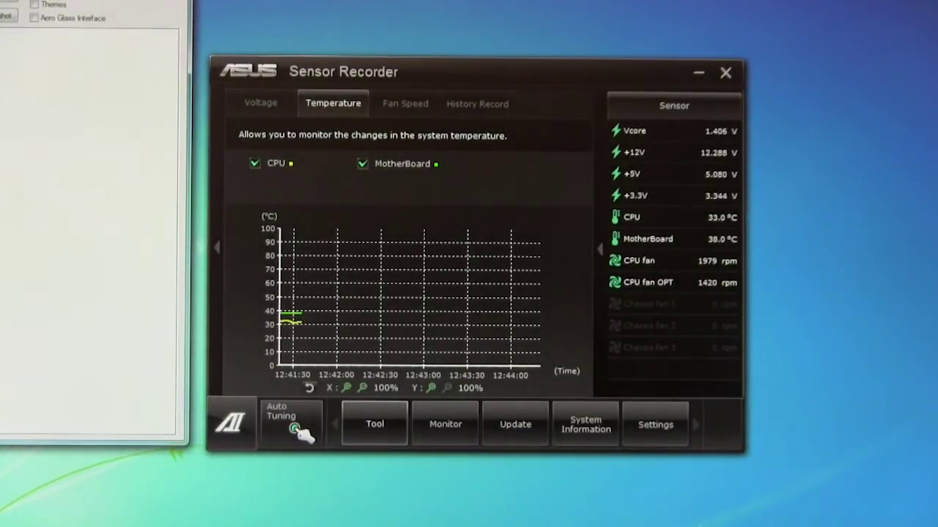
left_click_drag(456, 71, 488, 20)
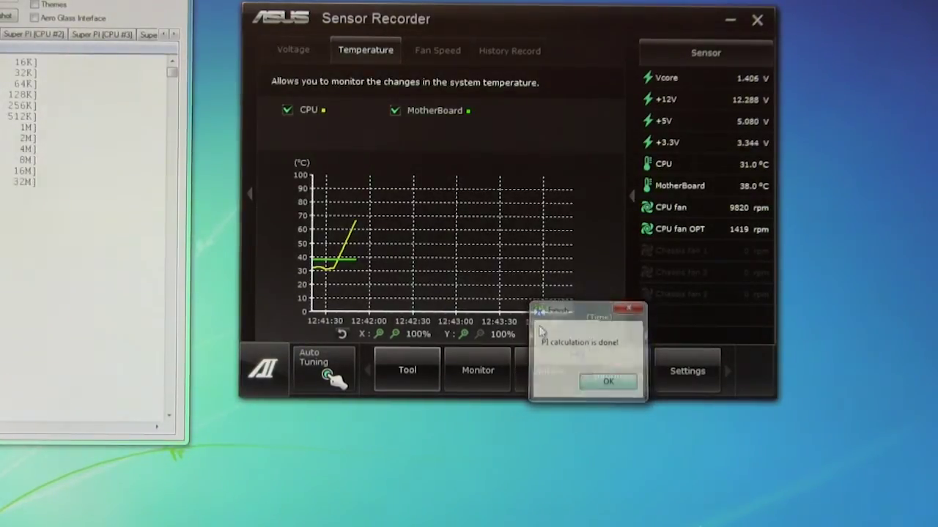
- Dismiss the PI calculation message and close the Super PI benchmark window
left_click(624, 389)
left_click(550, 297)
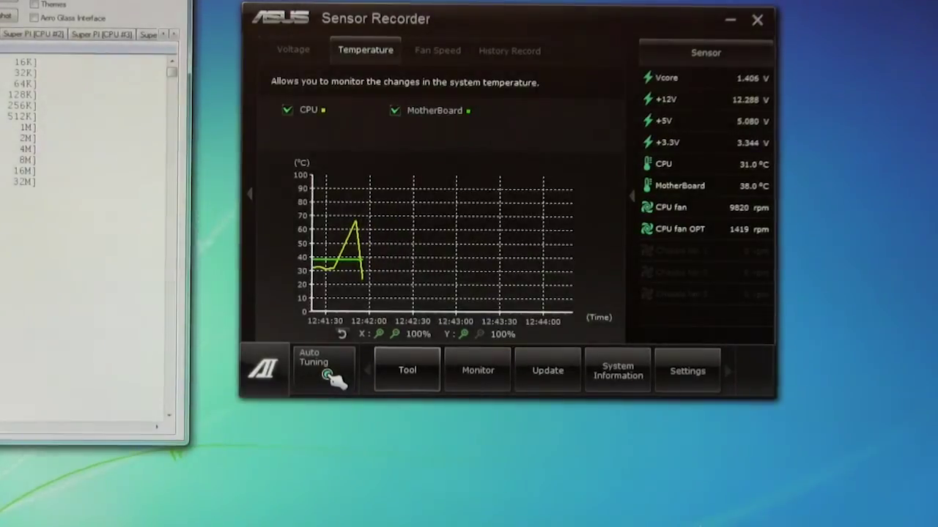
key("alt+F4")
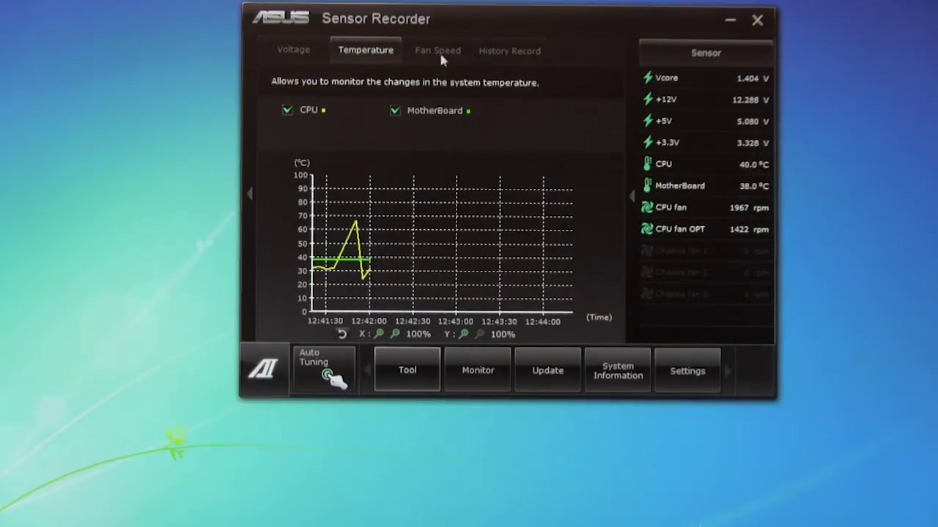
- Examine Sensor Recorder's Fan Speed and History Record pages, including the record interval and duration choices
left_click(441, 57)
left_click(496, 53)
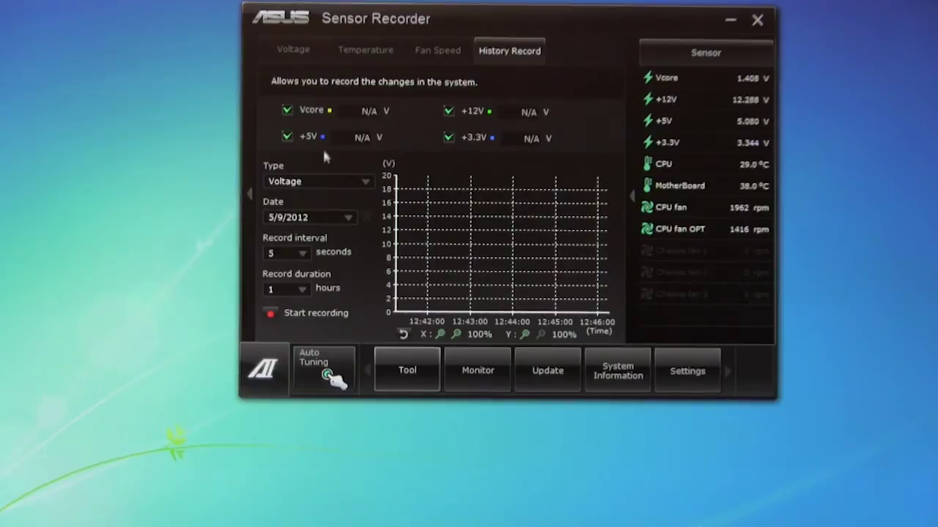
left_click(301, 253)
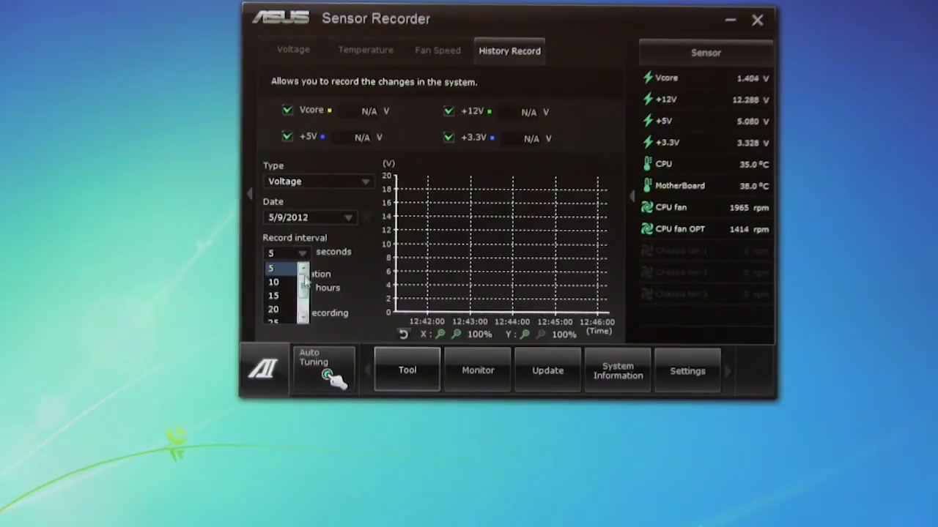
left_click(297, 288)
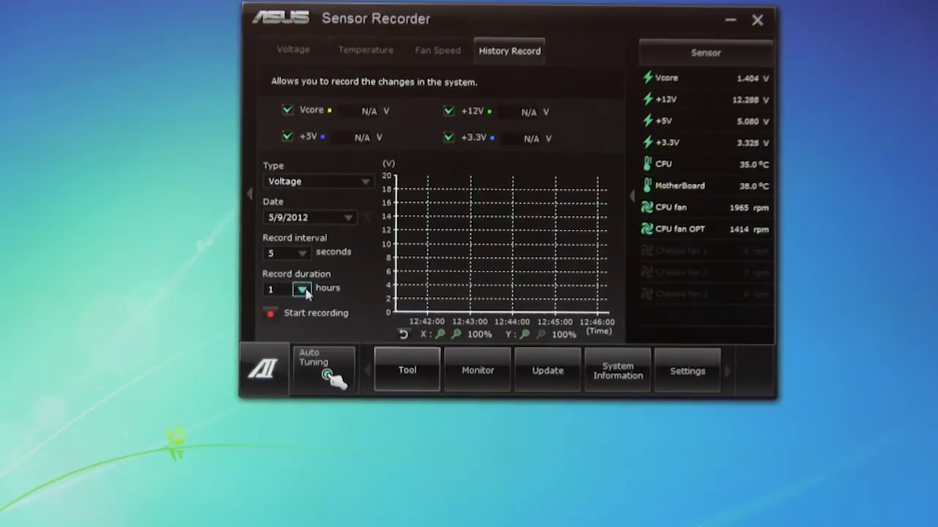
left_click(301, 290)
left_click(216, 215)
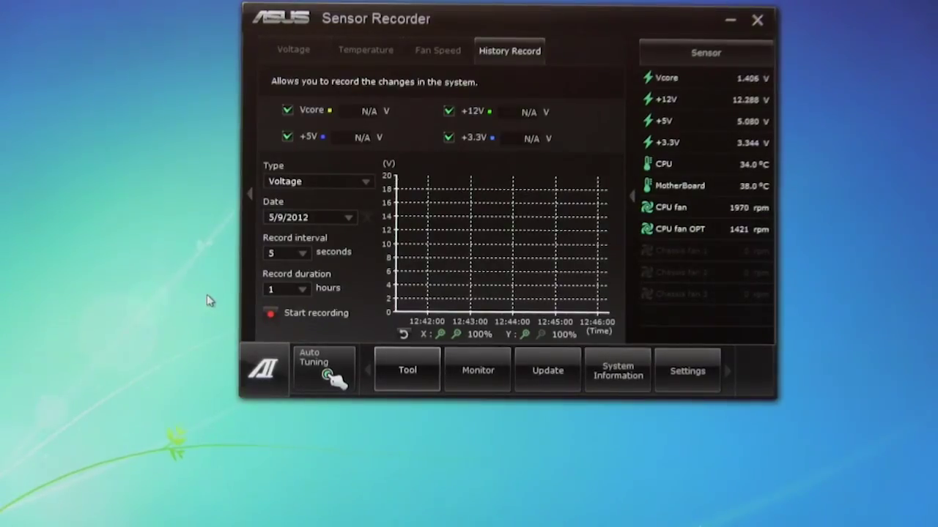
- Examine the Ai Charger+ tool and switch to the USB Charger+ tool
left_click(409, 375)
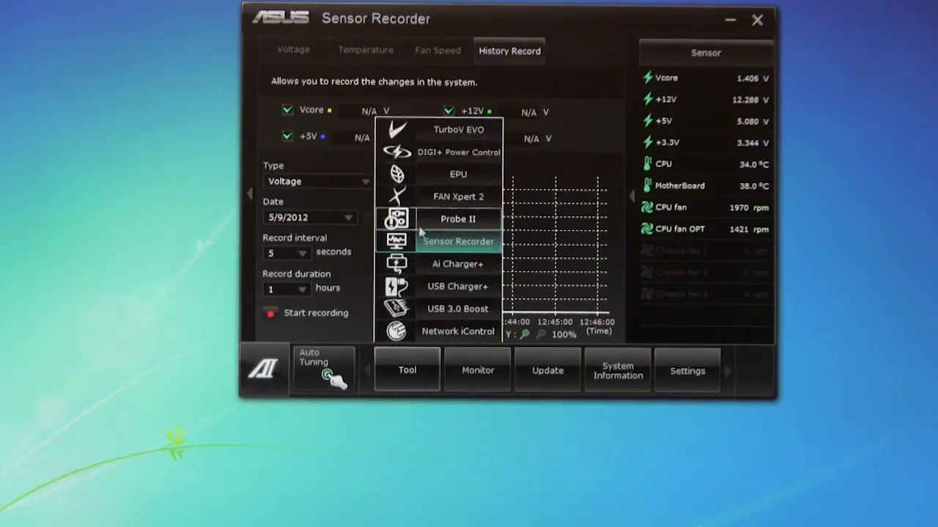
left_click(438, 266)
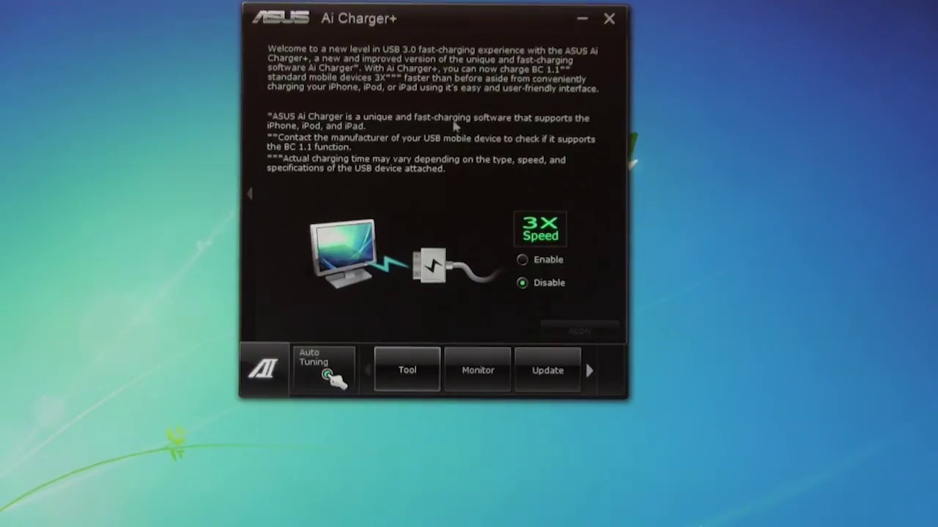
left_click(408, 372)
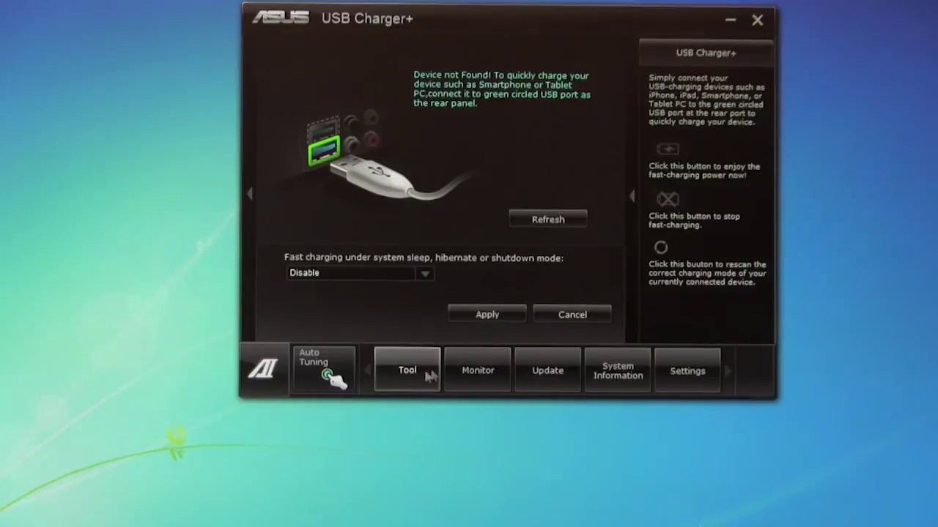
- Open USB 3.0 Boost and show the details of the Kingston DT HyperX 3.0 device
left_click(400, 374)
left_click(443, 293)
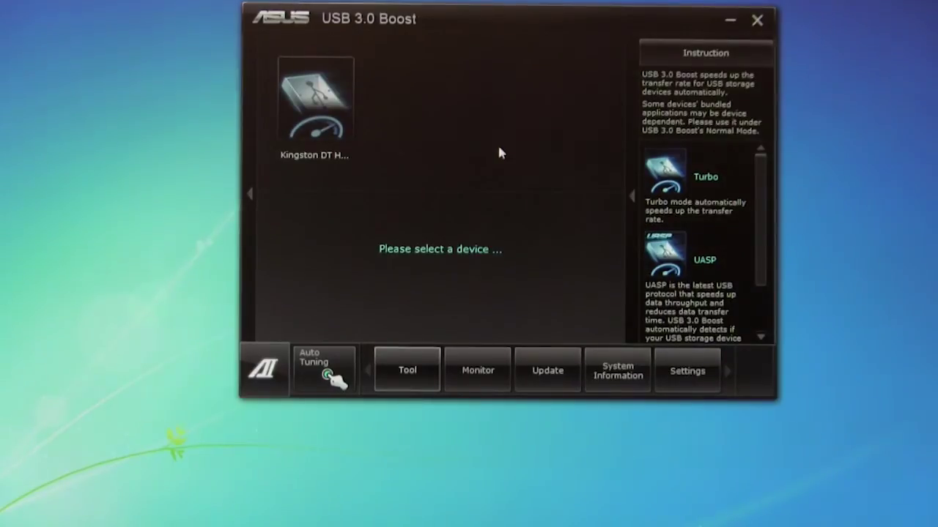
left_click(316, 99)
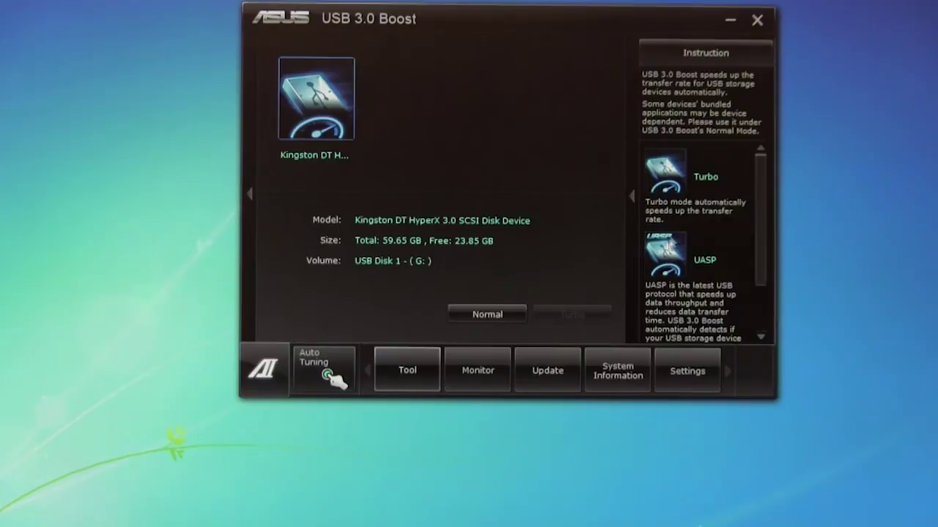
mouse_move(761, 211)
left_mouse_down()
mouse_move(754, 272)
mouse_move(760, 212)
left_mouse_up()
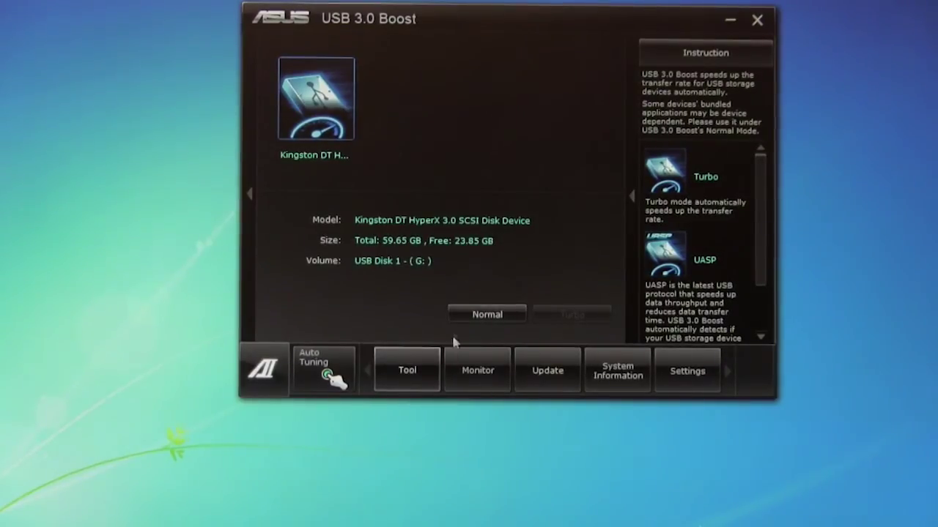
- Open Network iControl and examine its EZ Start, Quick Connection and EZ Profile pages
left_click(425, 372)
left_click(439, 308)
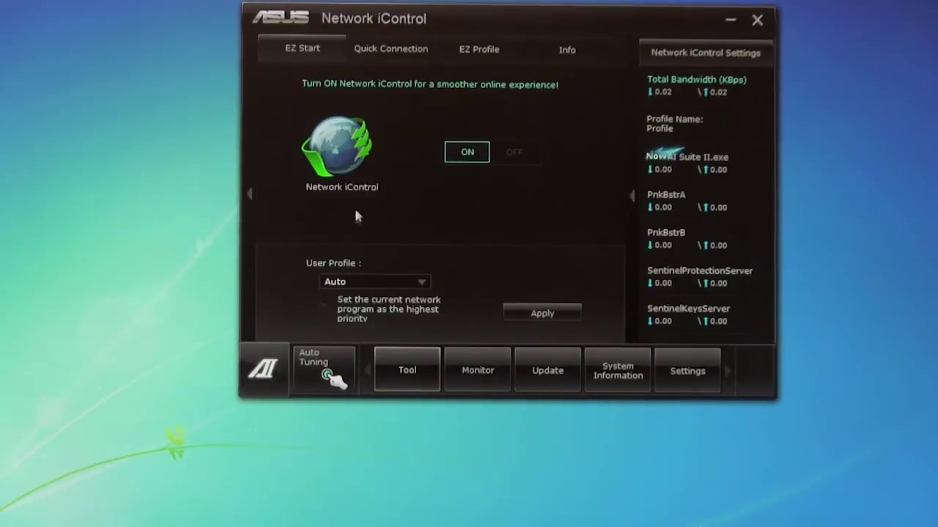
left_click(399, 57)
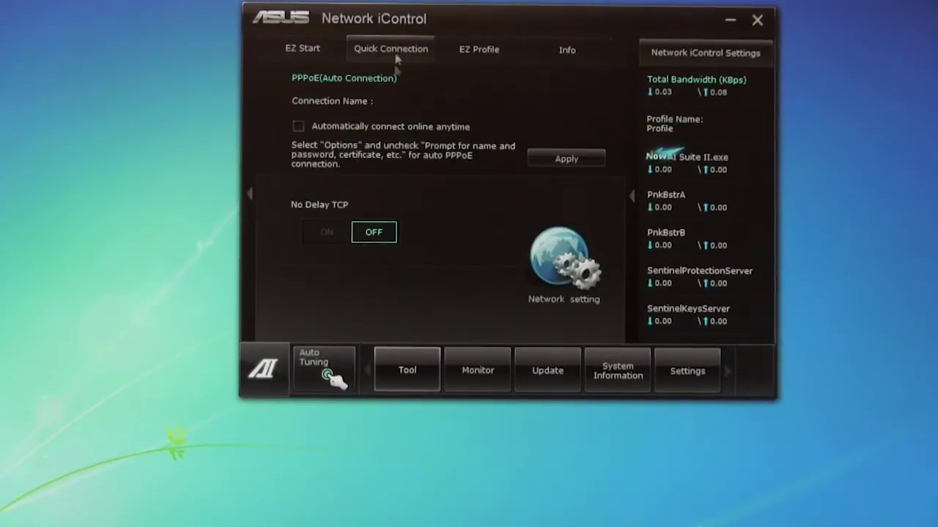
left_click(478, 56)
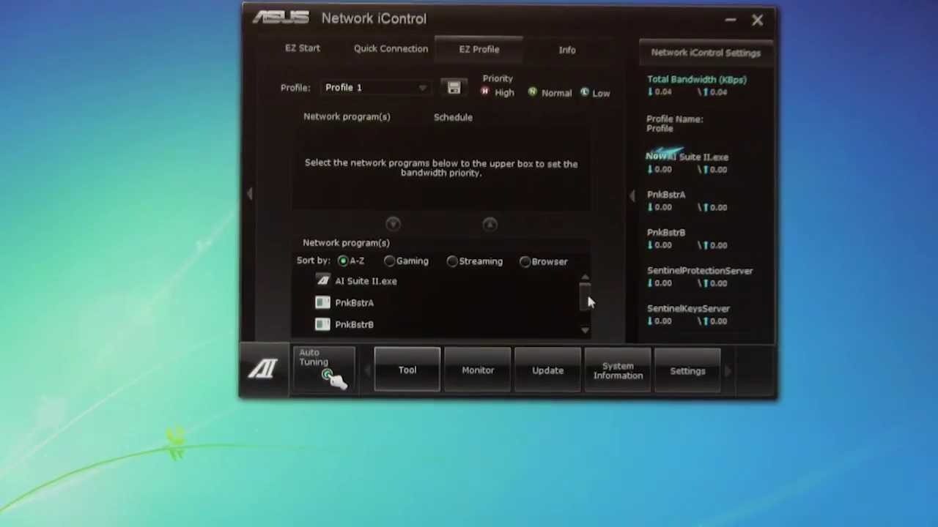
- Add PnkBstrA to the prioritized network programs of Profile 1 and enable its schedule
mouse_move(586, 300)
left_mouse_down()
mouse_move(589, 323)
mouse_move(589, 296)
left_mouse_up()
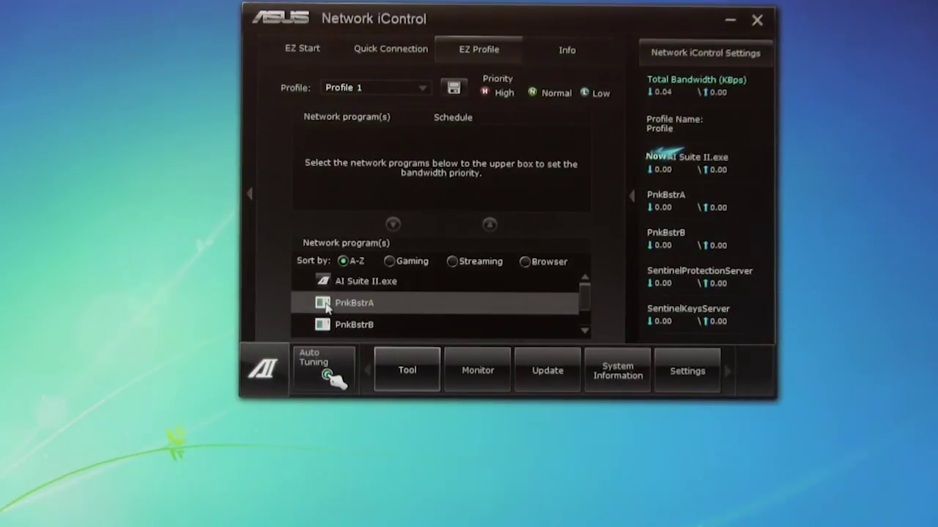
left_click(341, 303)
left_click(488, 225)
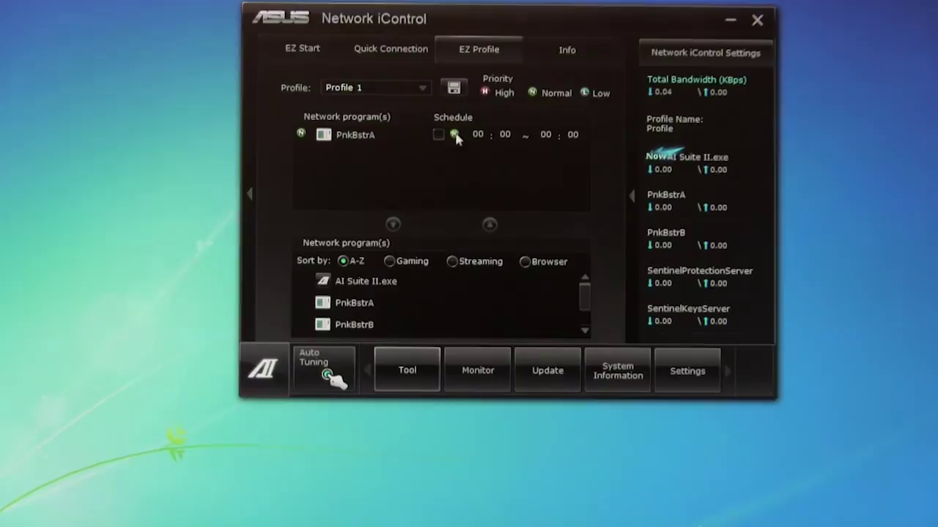
left_click(455, 136)
left_click(438, 134)
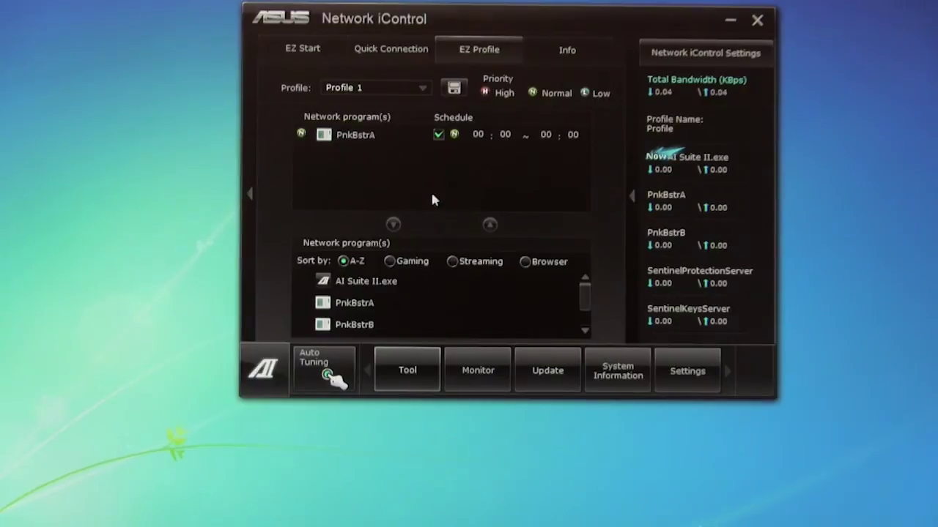
- Examine the network card and connection details on the Network iControl Info page and return to EZ Start
left_click(566, 51)
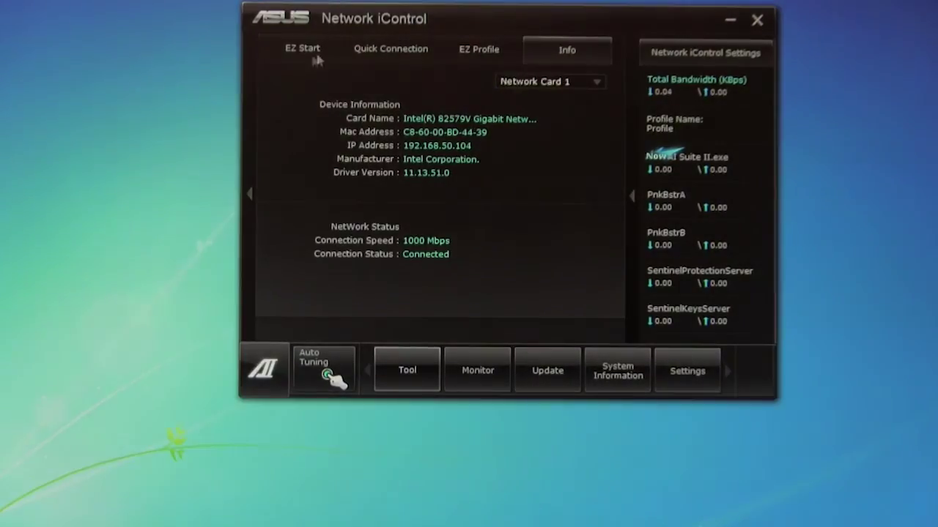
left_click(307, 54)
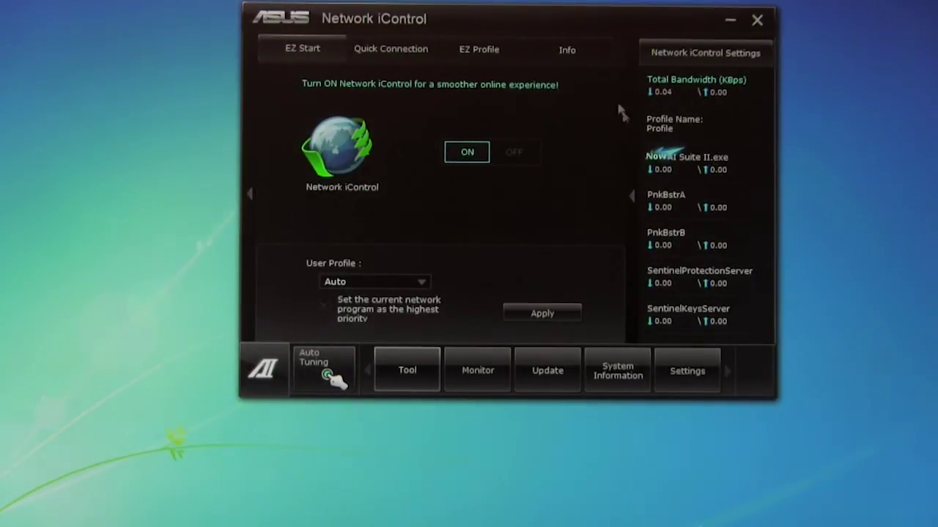
- Show the Sensor readings and the CPU Frequency monitor alongside Network iControl
mouse_move(492, 382)
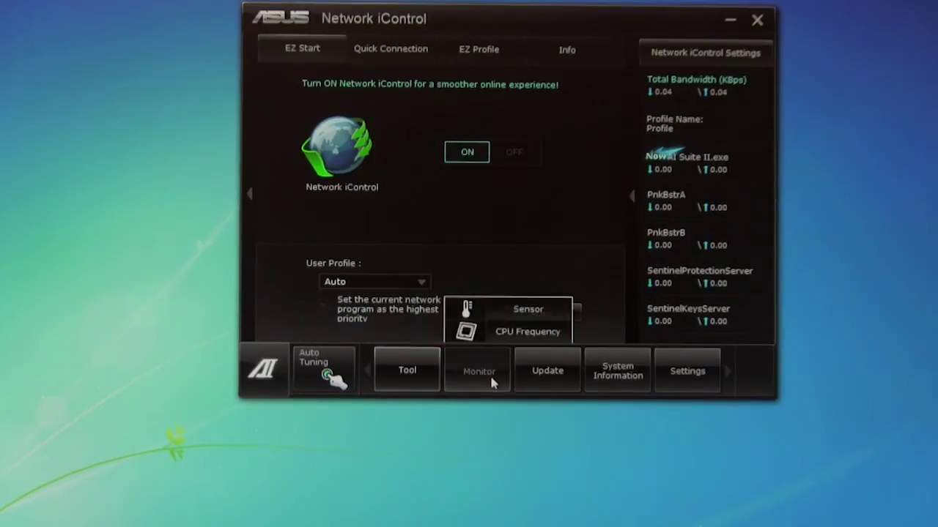
left_click(489, 317)
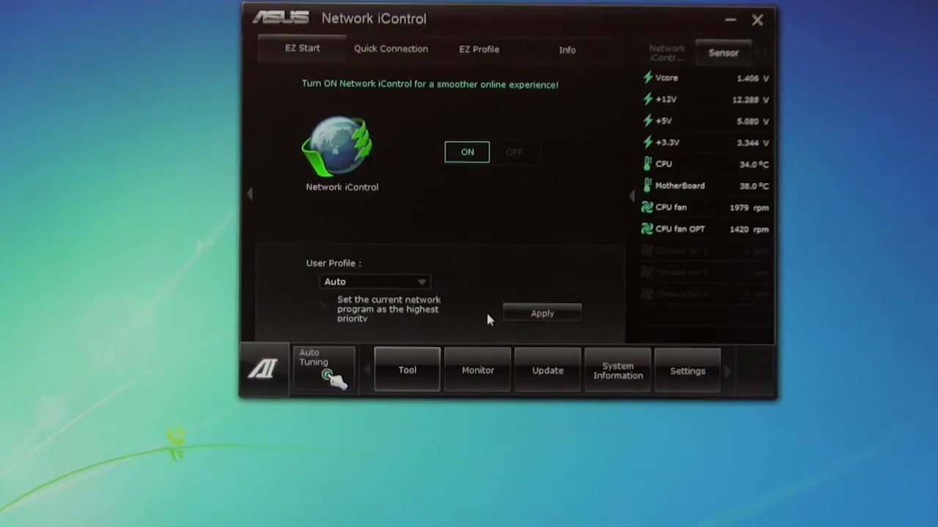
left_click(524, 331)
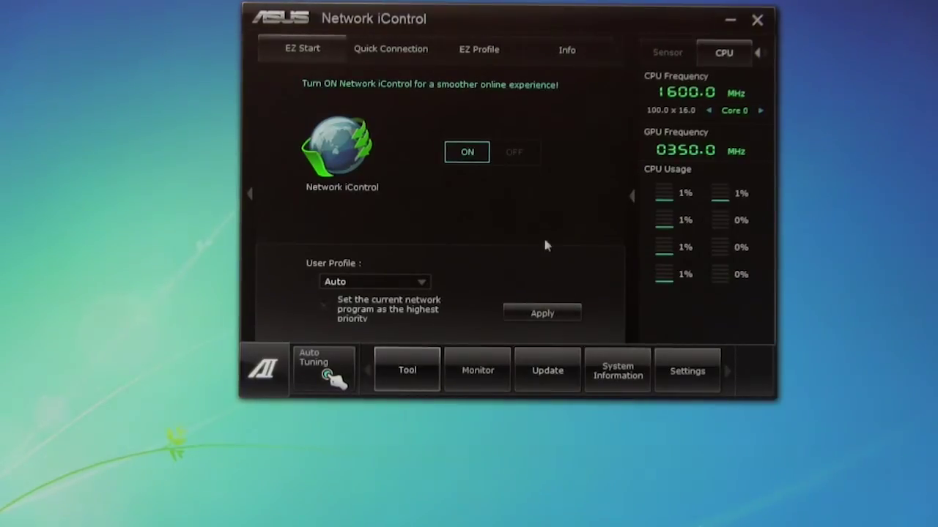
- Open System Information and examine the motherboard, CPU and SPD pages, including the DIMM choices for memory
left_click(630, 378)
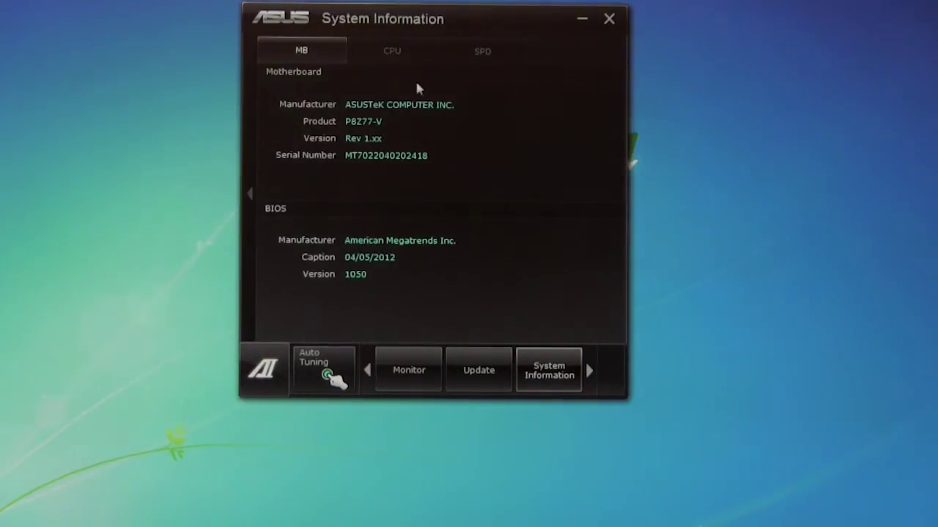
left_click(384, 51)
left_click(499, 48)
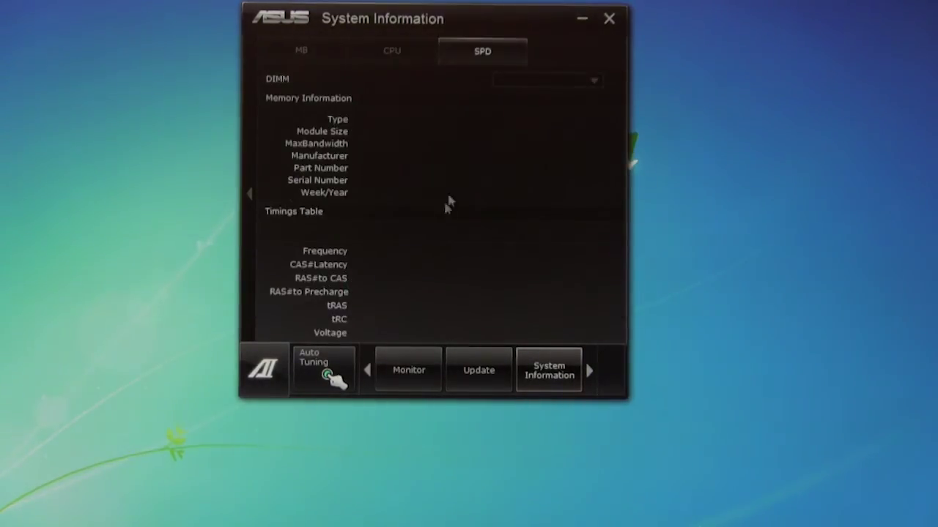
left_click(595, 79)
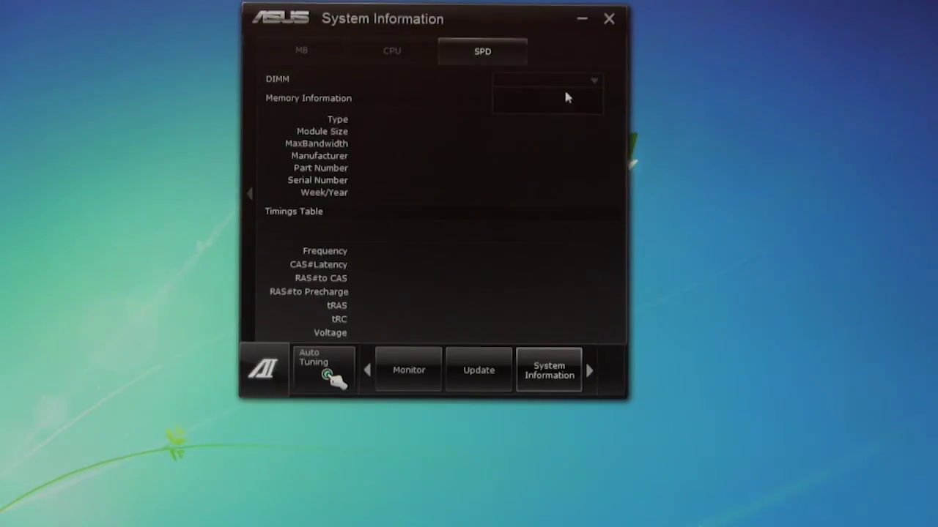
left_click(566, 92)
- Open the Settings and examine the list of enabled applications and the Bar mode options
left_click(591, 373)
left_click(550, 375)
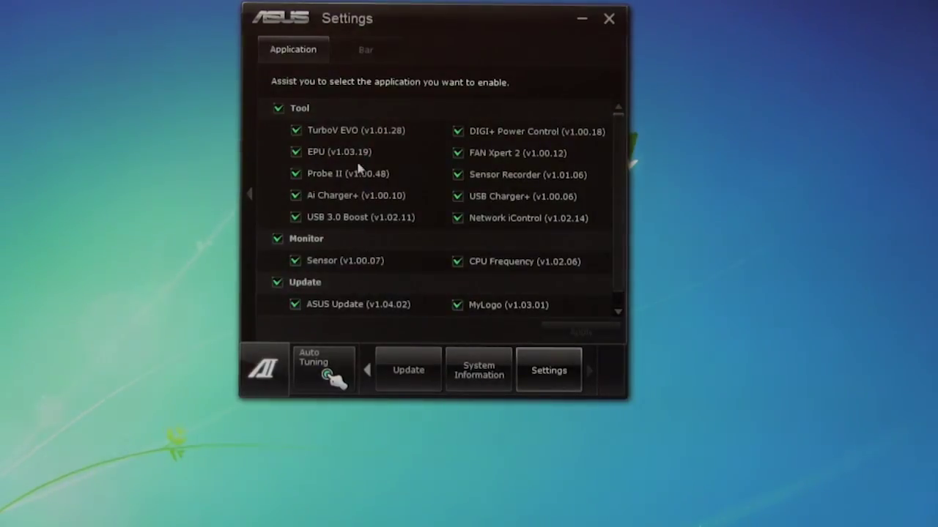
left_click_drag(621, 159, 619, 224)
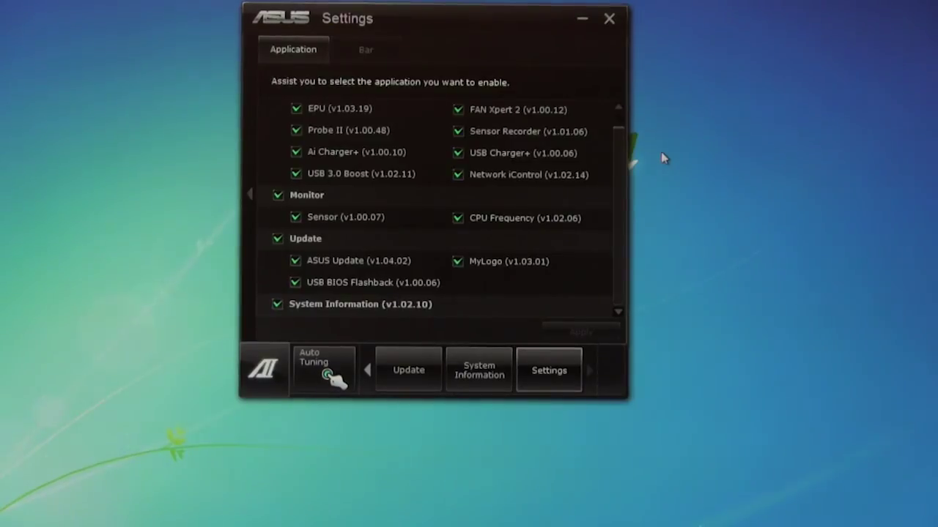
left_click(367, 47)
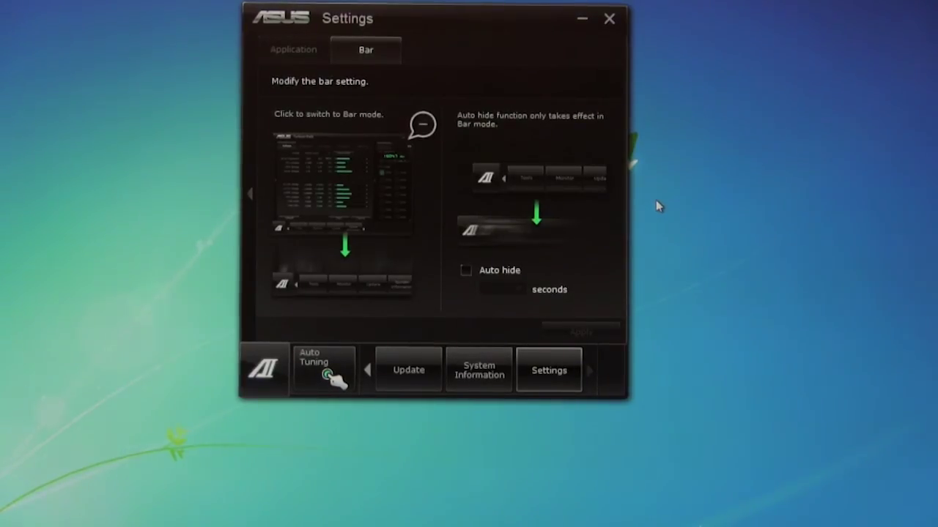
- Examine the Update tools, comparing MyLogo's two boot logo options and keeping the one that also updates the BIOS to the motherboard
left_click(409, 370)
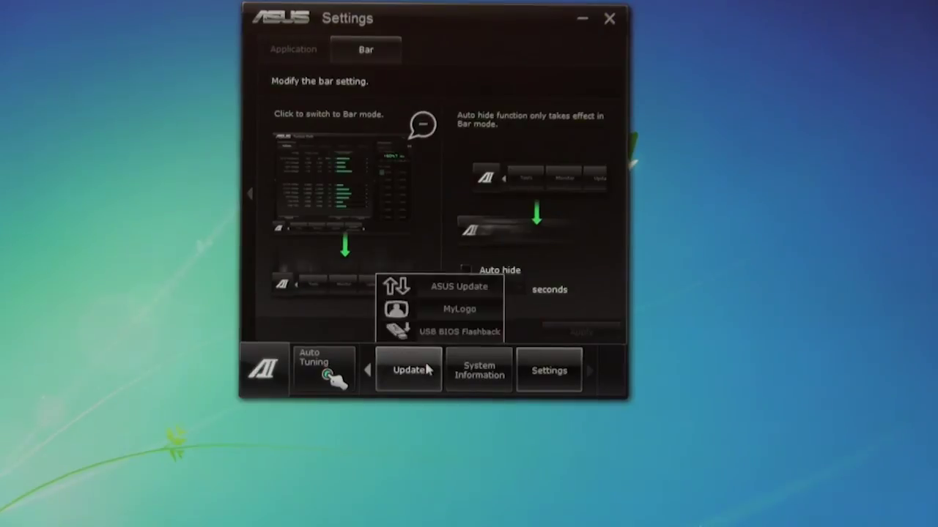
left_click(442, 288)
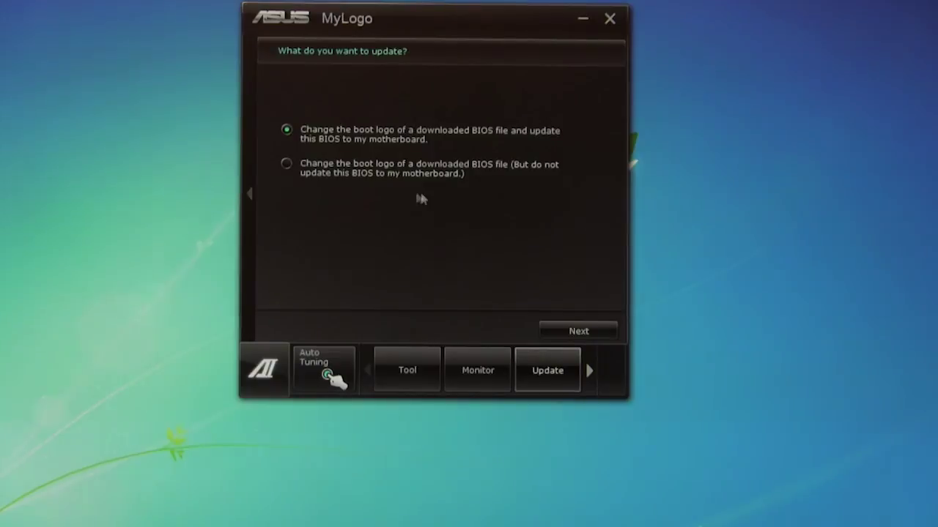
left_click(286, 164)
left_click(287, 130)
left_click(546, 362)
left_click(576, 310)
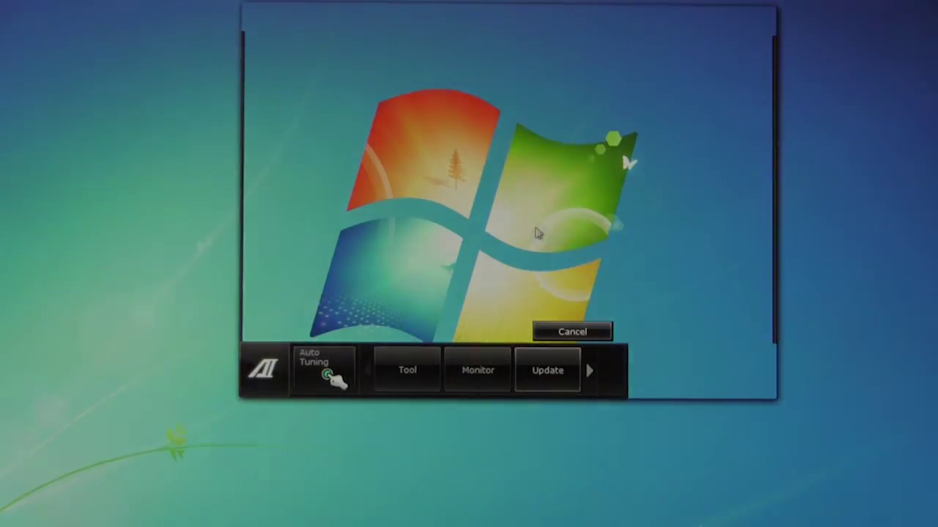